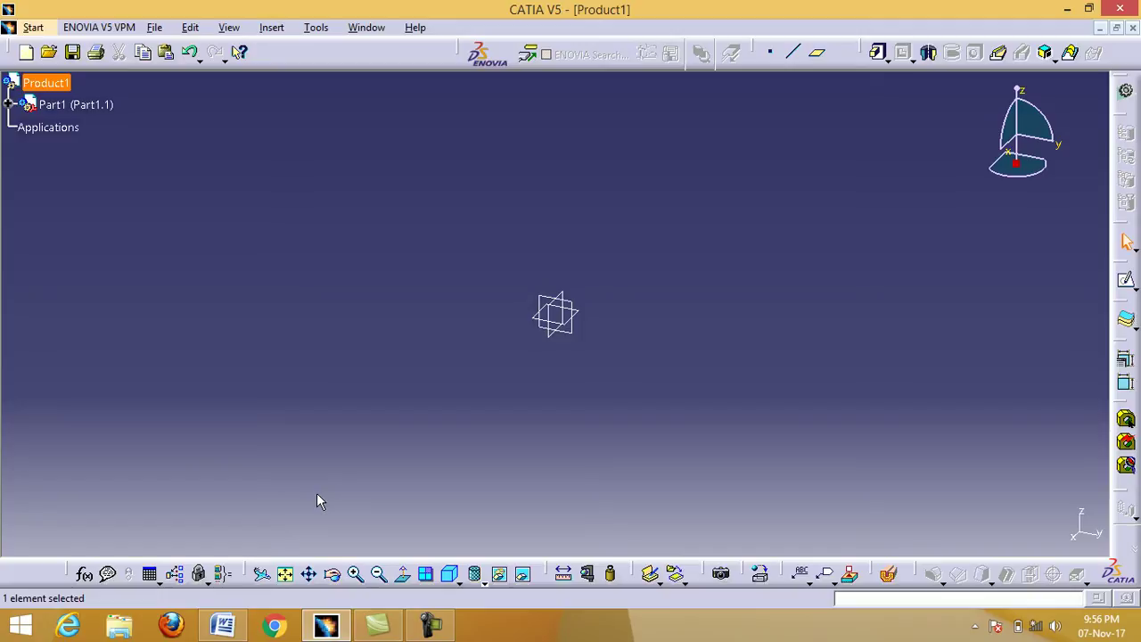
Step: Create a new part in the Part Design workbench with the name model-1
click(16, 89)
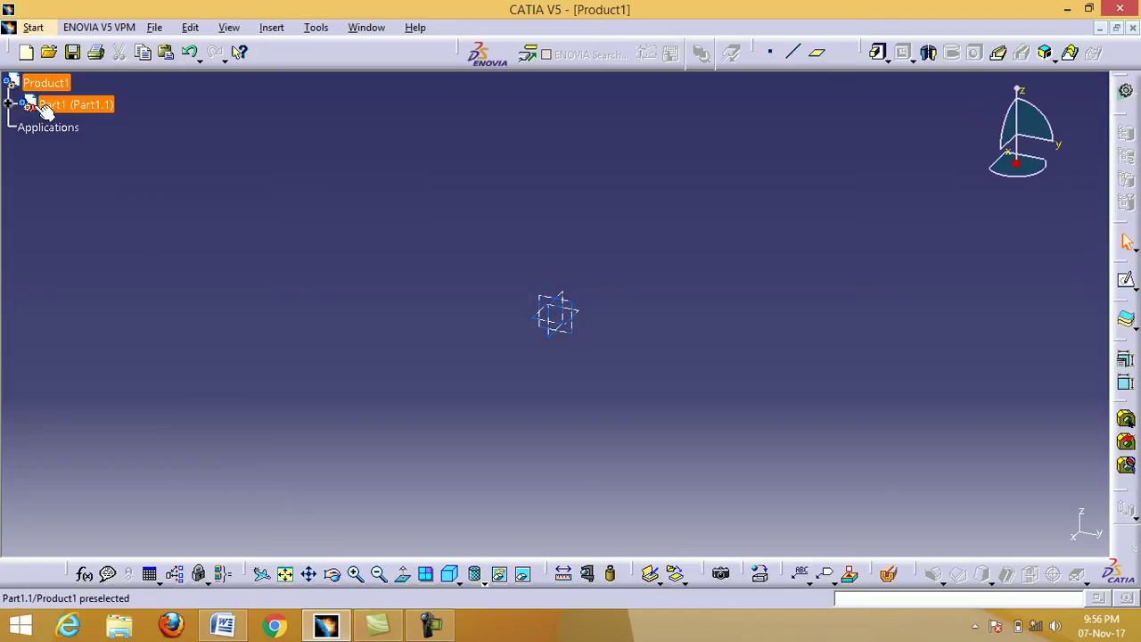
click(33, 27)
mouse_move(47, 72)
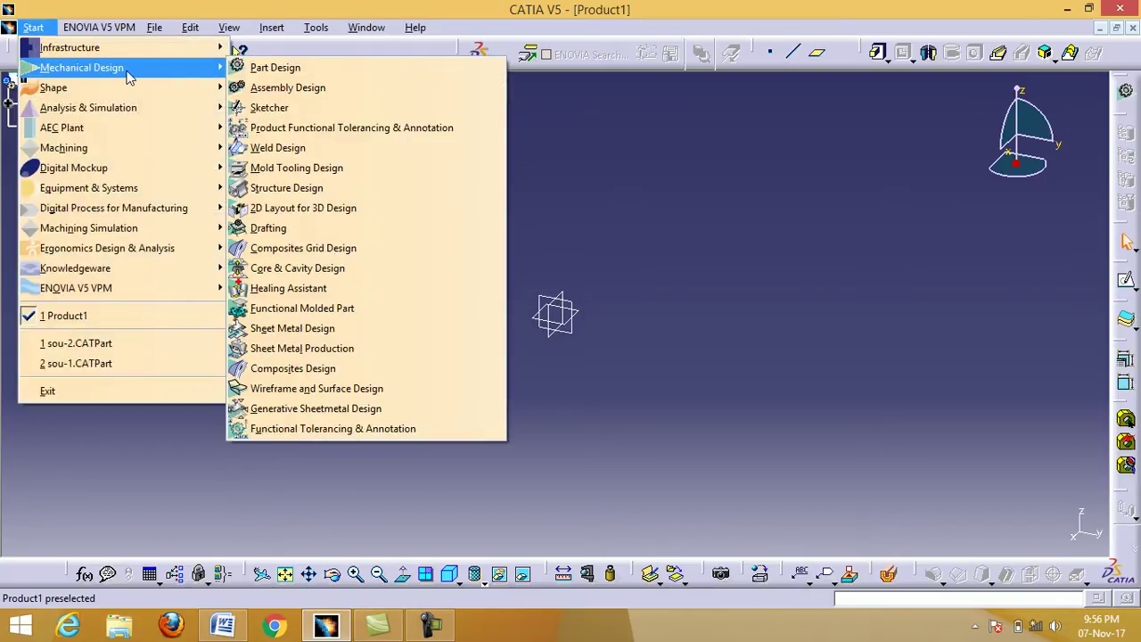
click(317, 75)
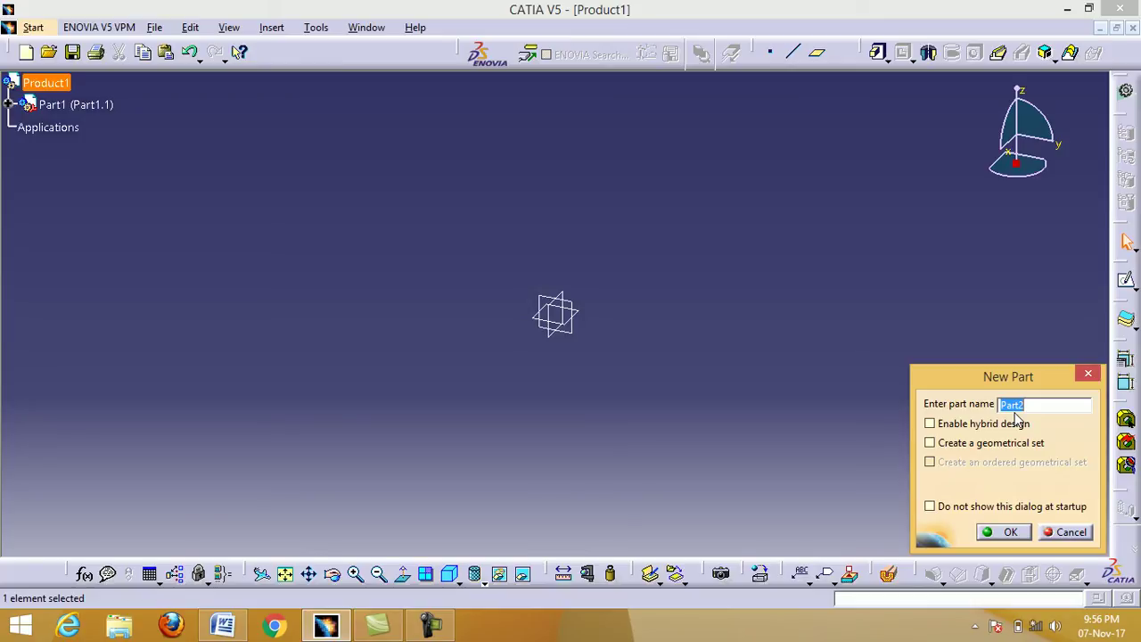
text(model-1)
click(1014, 532)
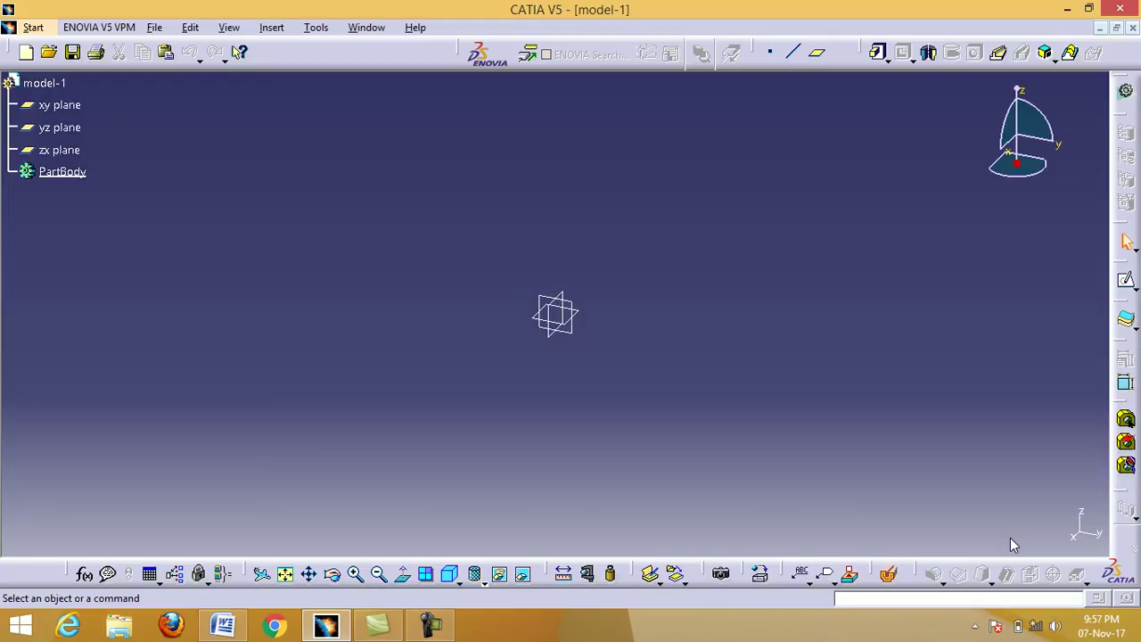
click(998, 595)
text(c:Mirror)
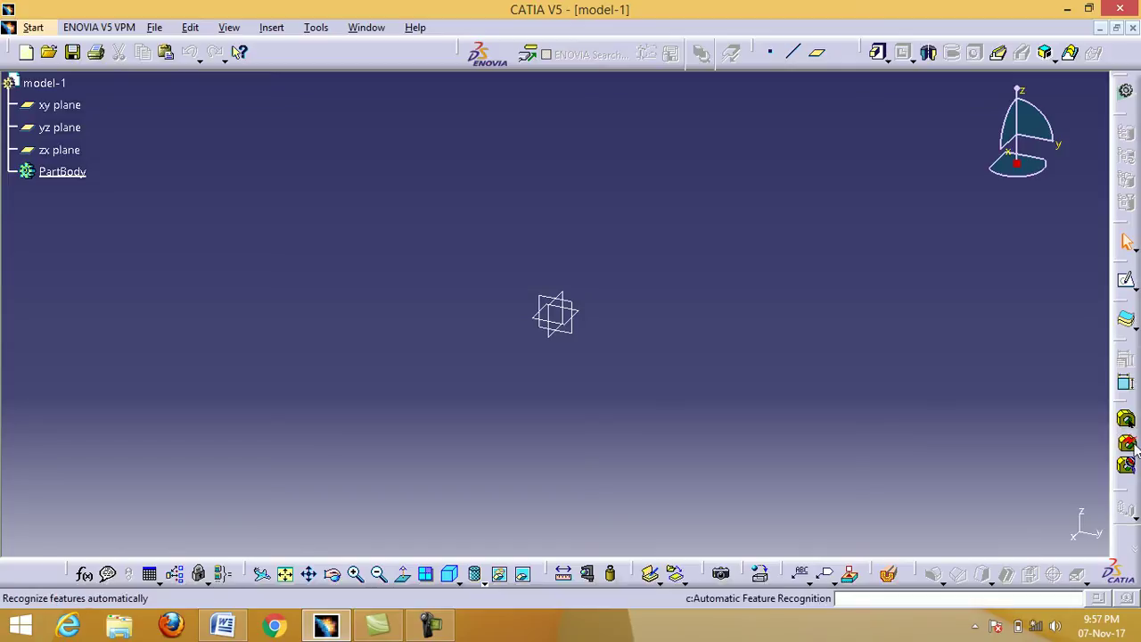
key(Return)
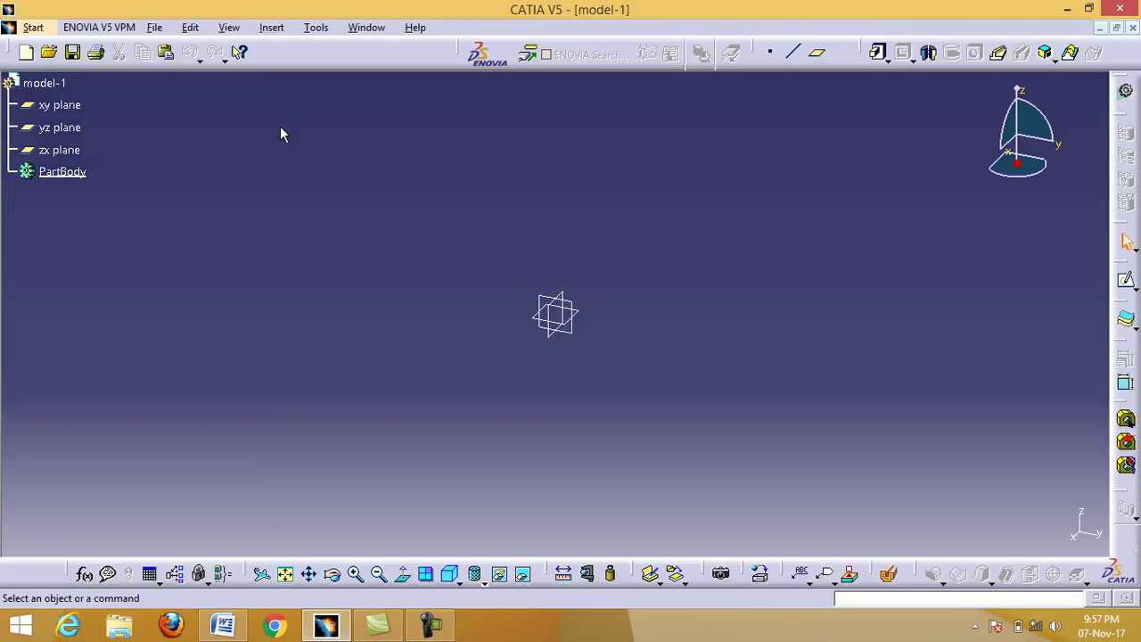
Step: Start a new sketch on the xy plane of the part
click(272, 32)
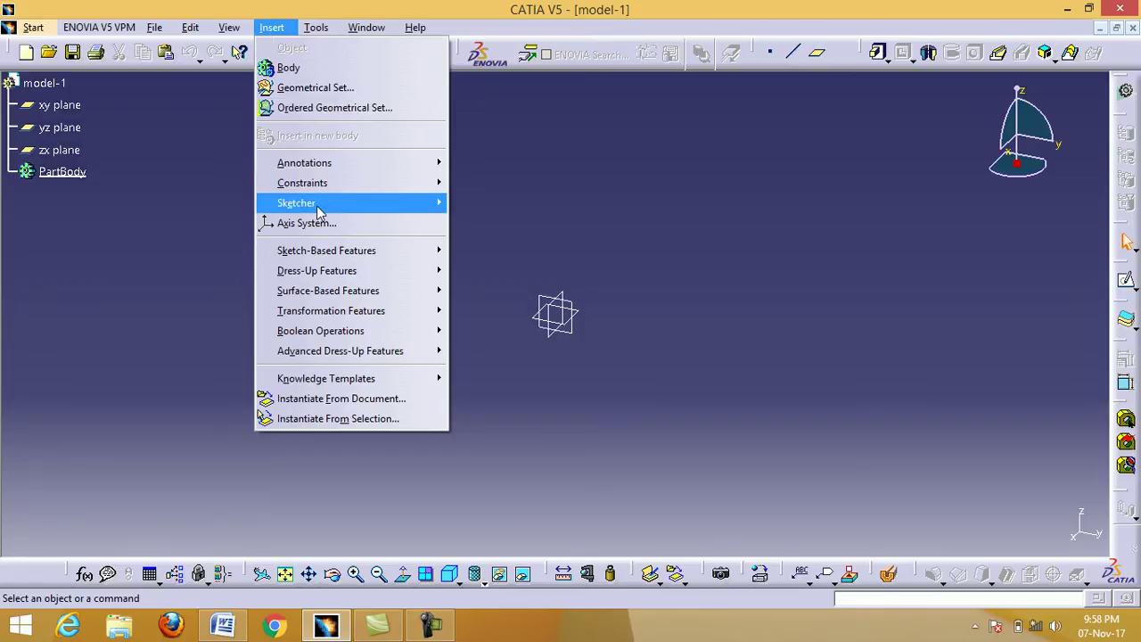
mouse_move(319, 210)
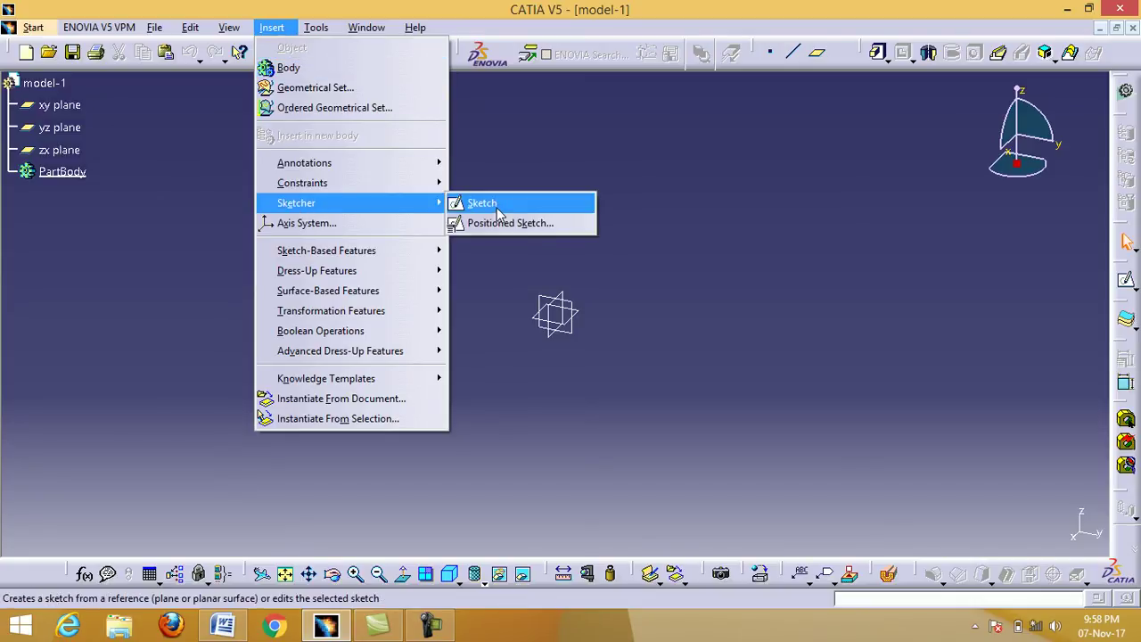
click(498, 212)
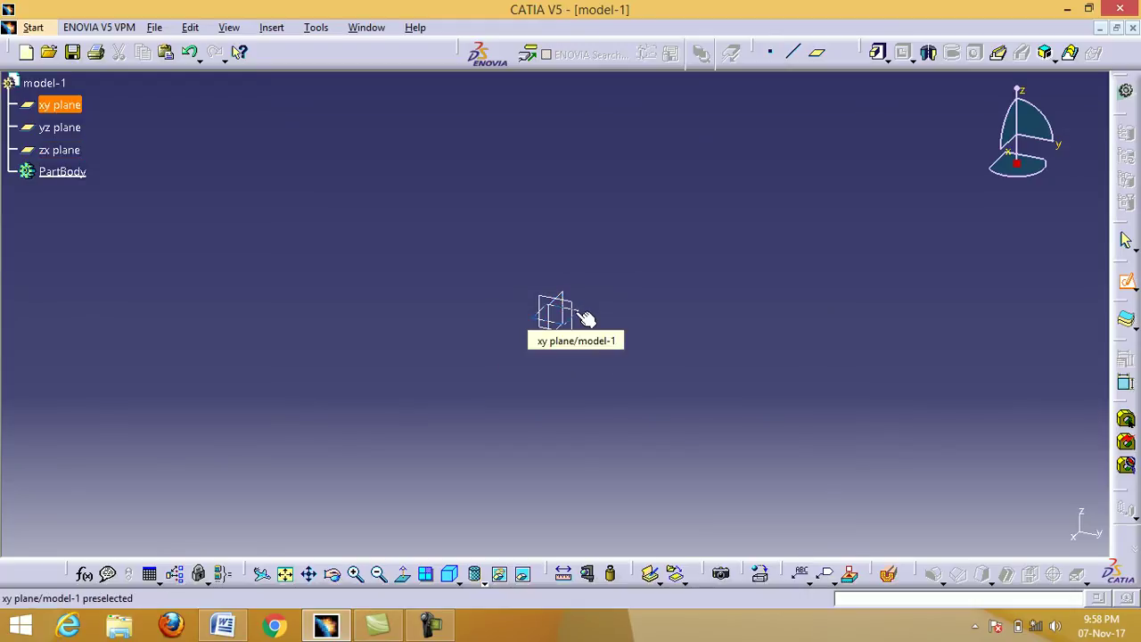
click(581, 317)
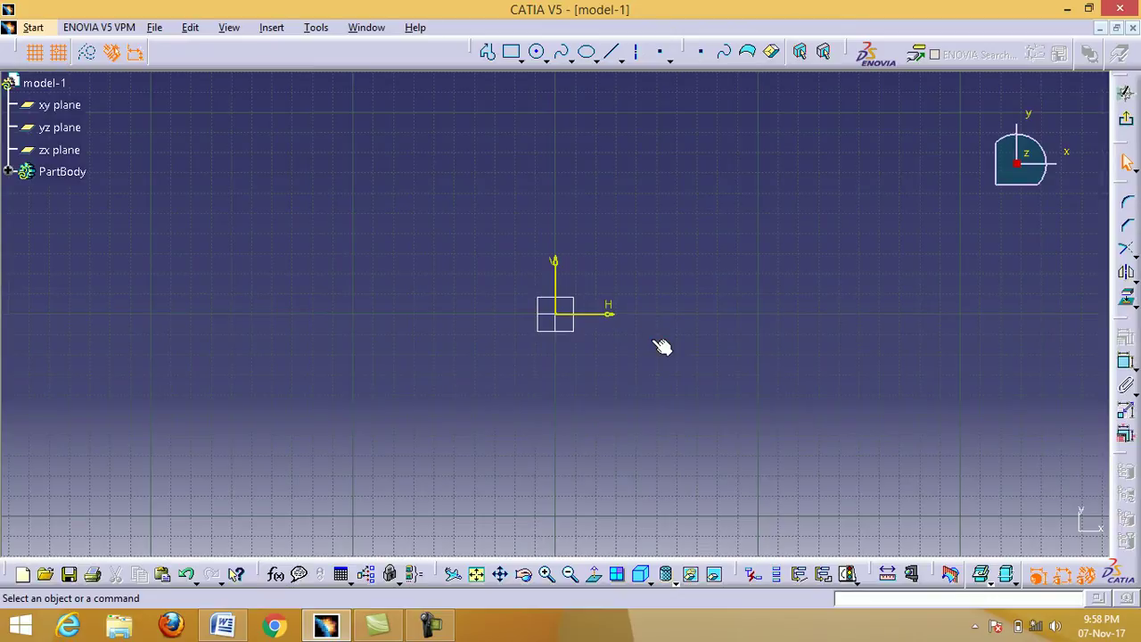
Step: Draw a centered rectangle about 160 mm wide and 100 mm high around the sketch origin
click(521, 59)
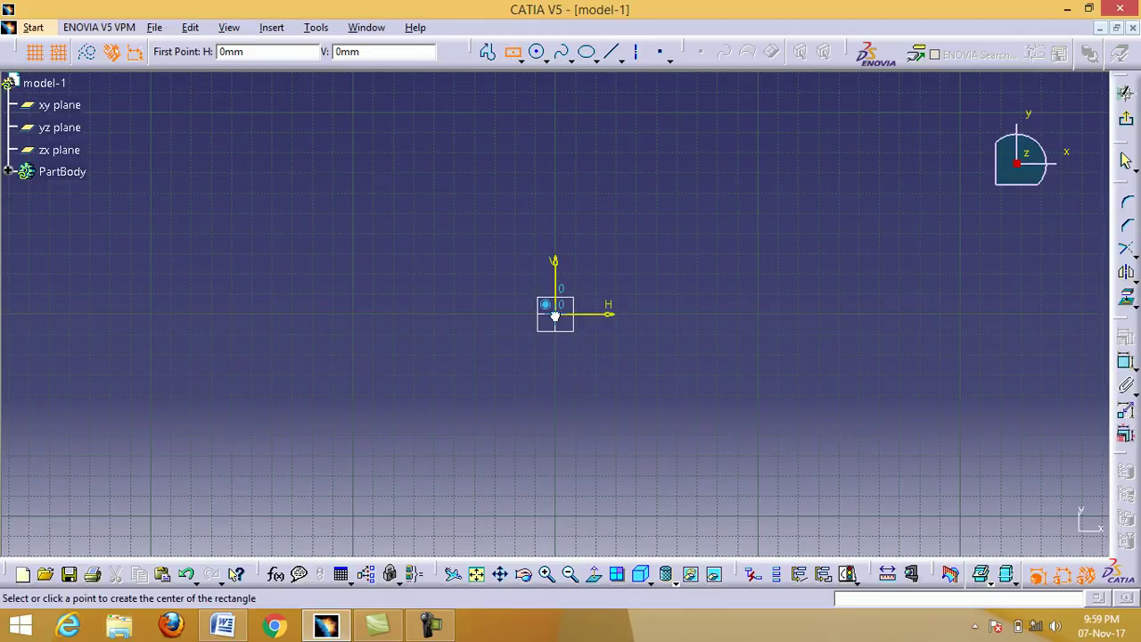
click(562, 317)
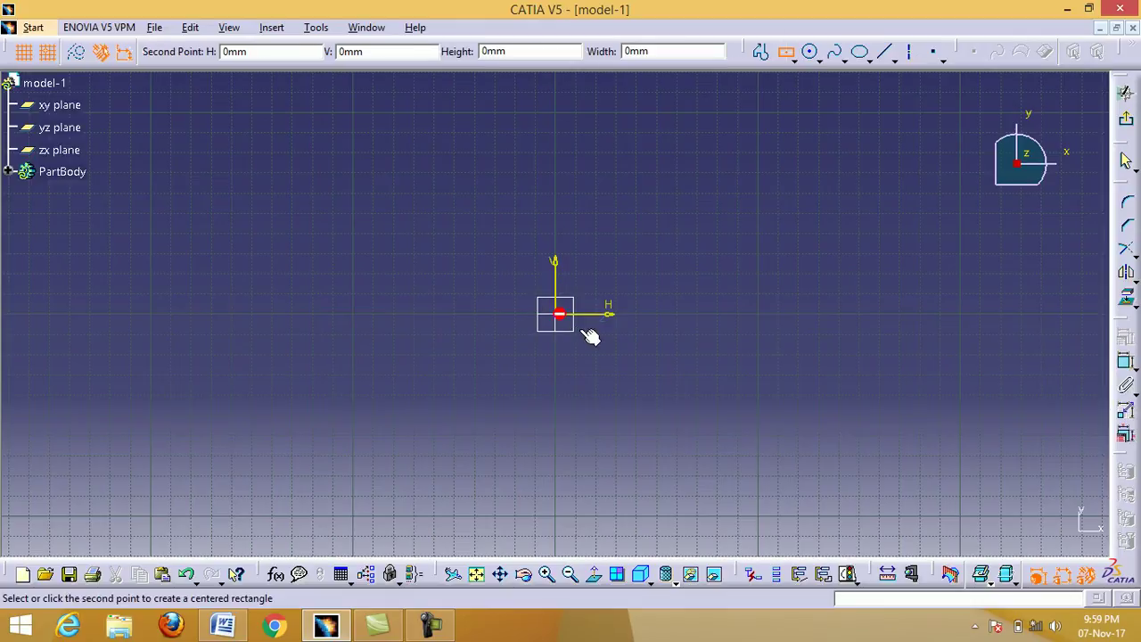
click(715, 413)
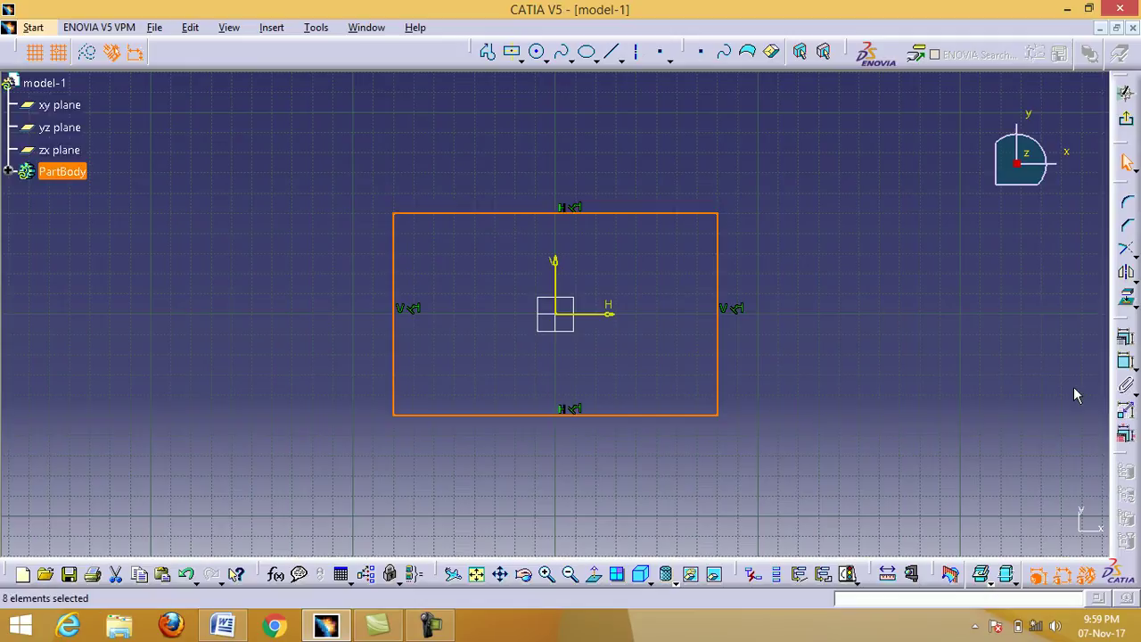
Step: Dimension the rectangle's horizontal width above its upper edge and its height beside its right edge
click(1126, 365)
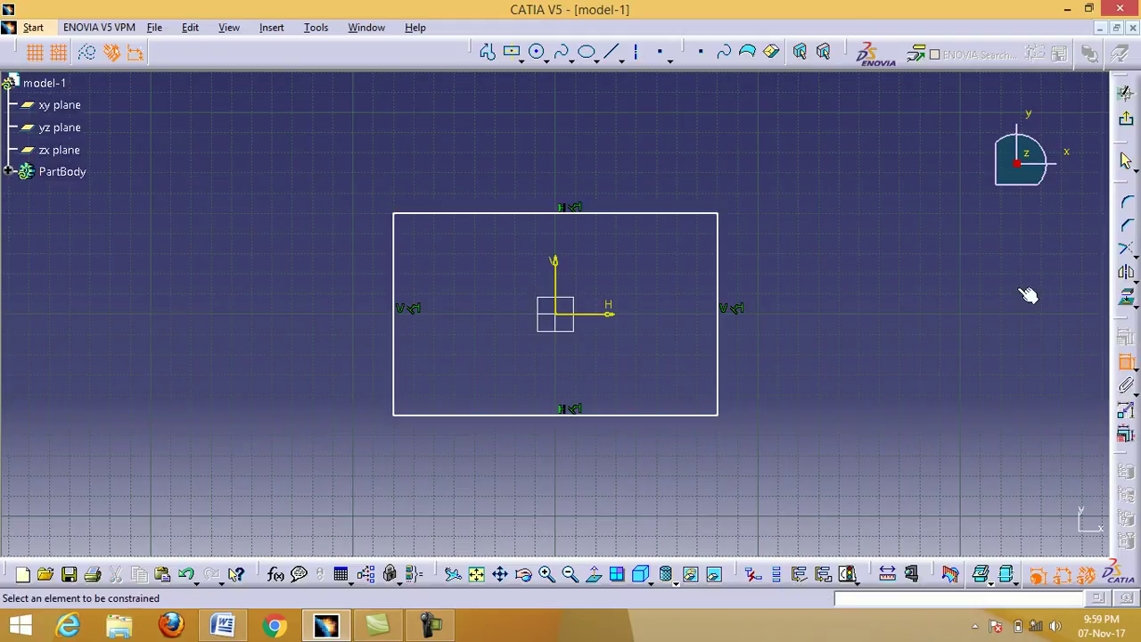
click(600, 214)
click(572, 181)
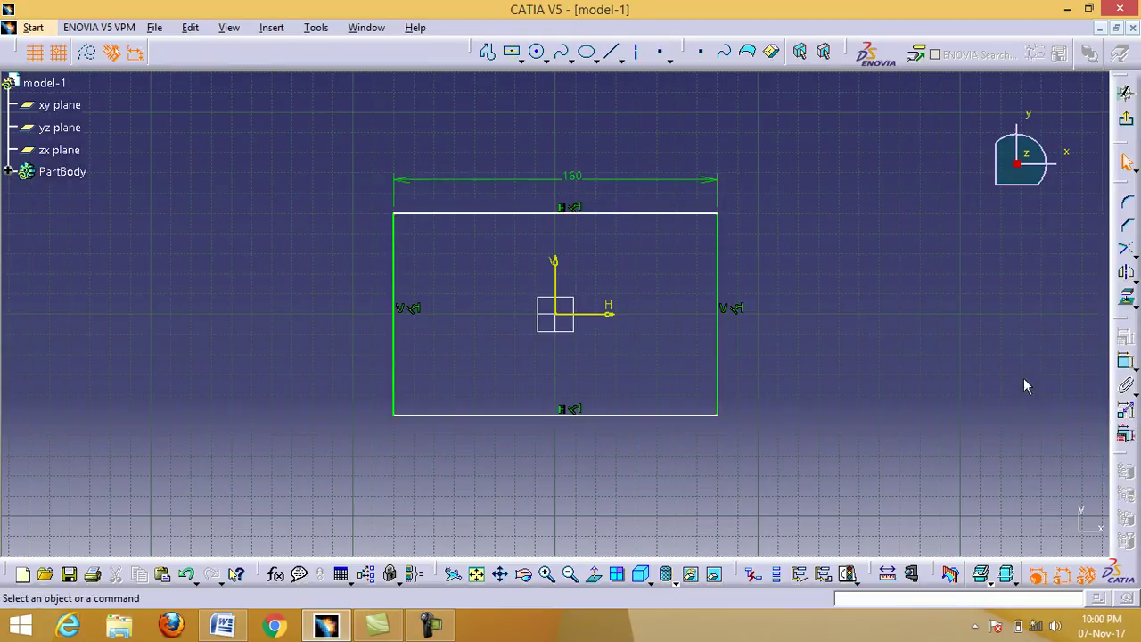
click(1125, 367)
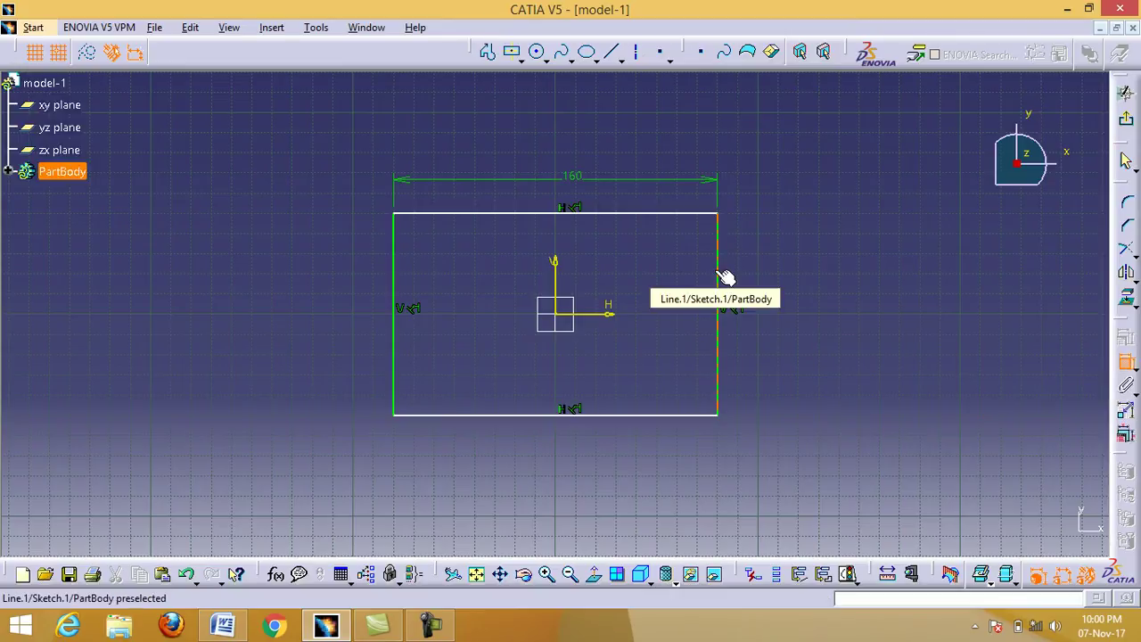
click(717, 272)
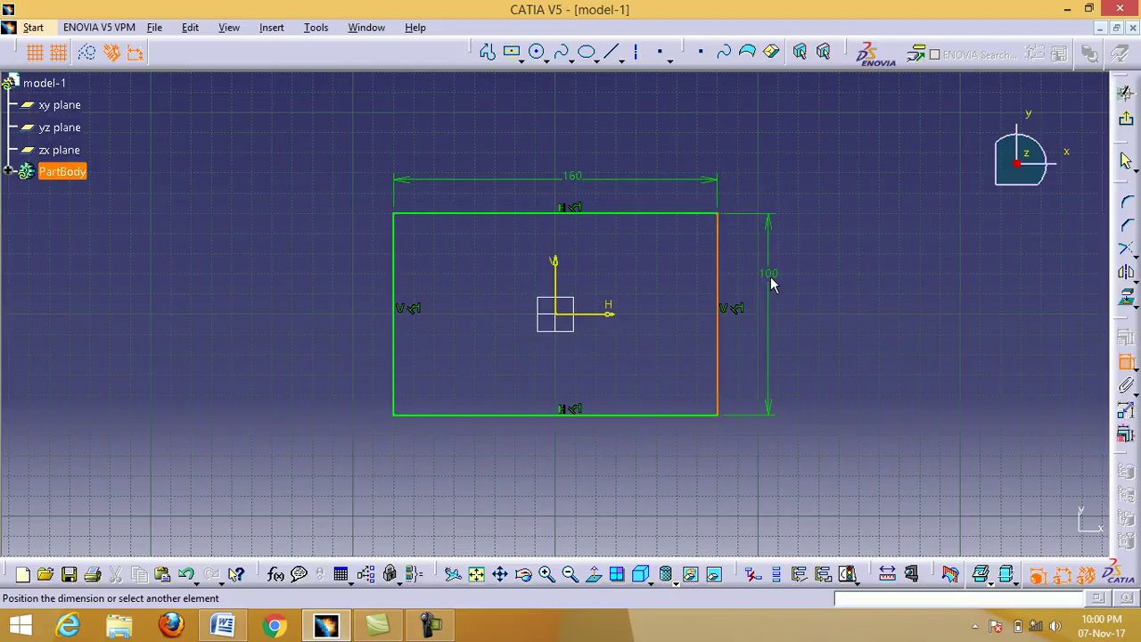
click(774, 280)
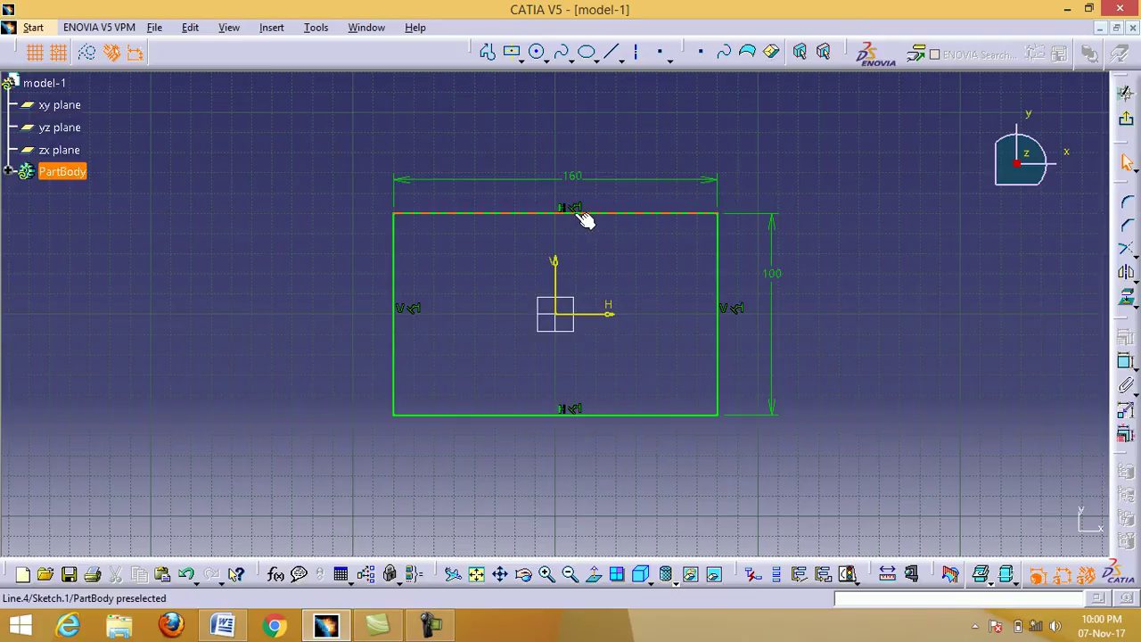
Step: Set the rectangle's horizontal width to 100 mm and its vertical height to 80 mm
double_click(573, 175)
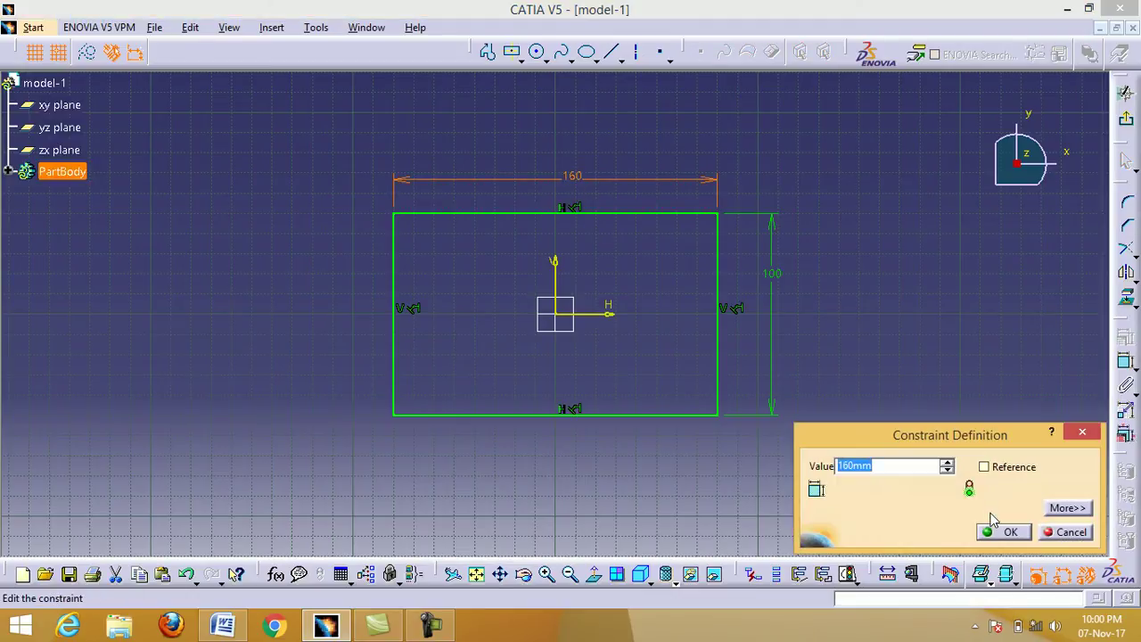
drag(872, 466, 810, 472)
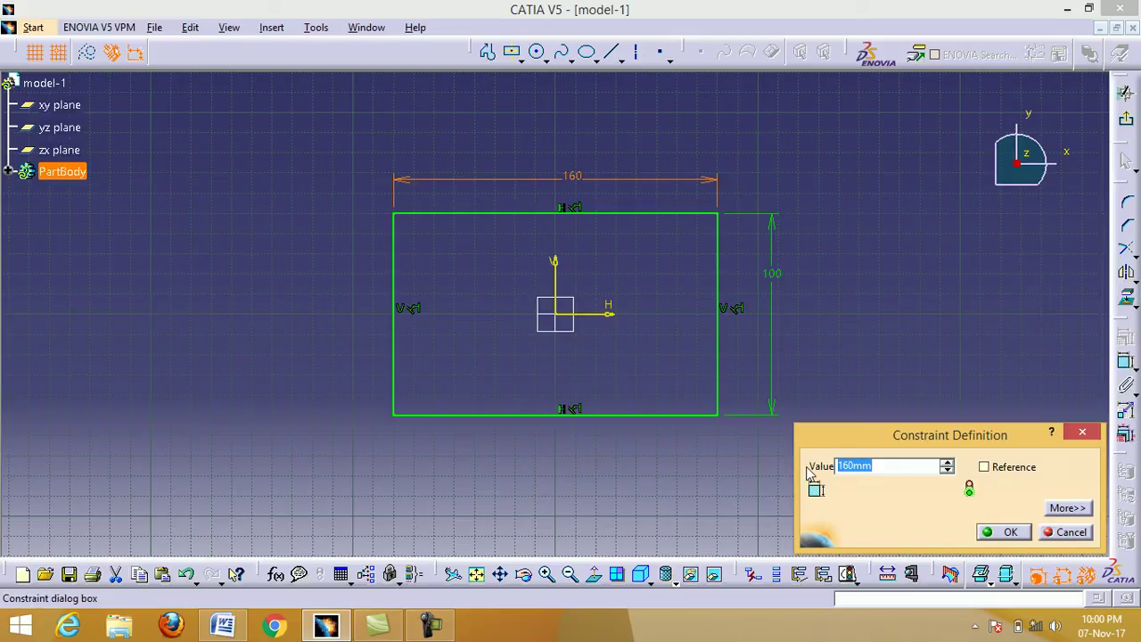
key(BackSpace)
text(100)
click(1009, 532)
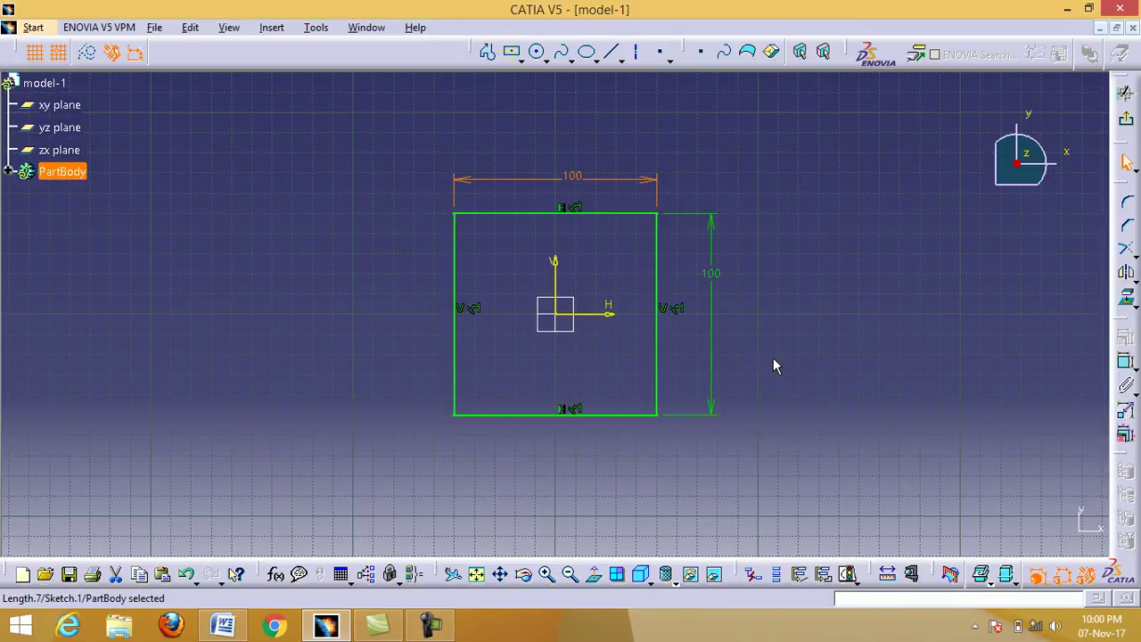
double_click(722, 280)
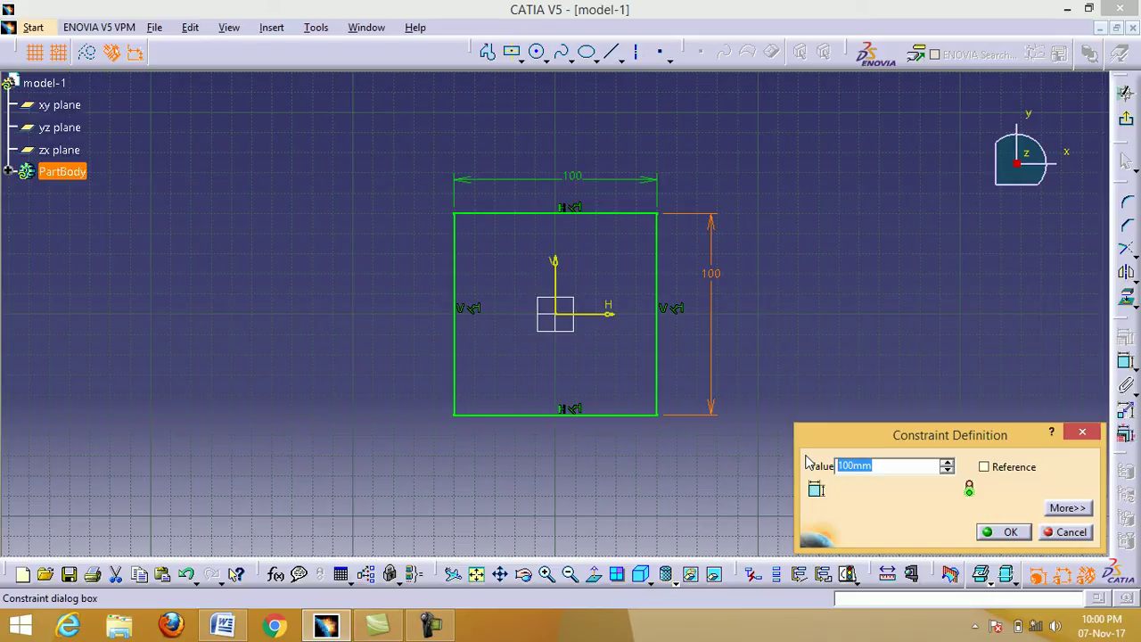
text(80)
click(1008, 532)
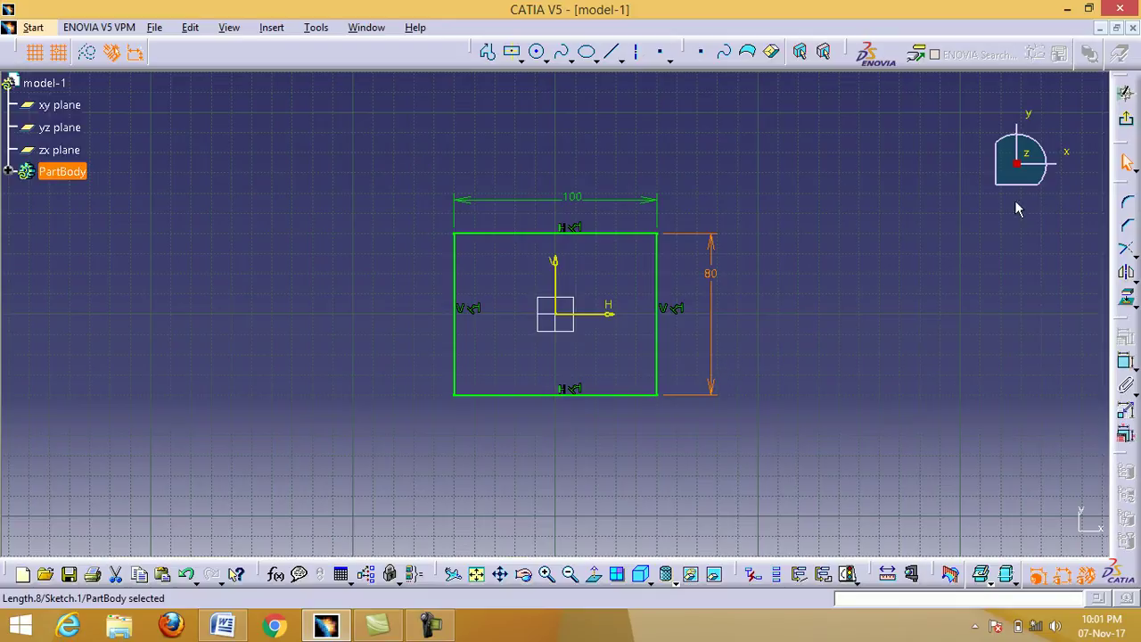
Step: Exit the sketch and extrude the rectangle into a pad with a length of 30 mm
click(1126, 125)
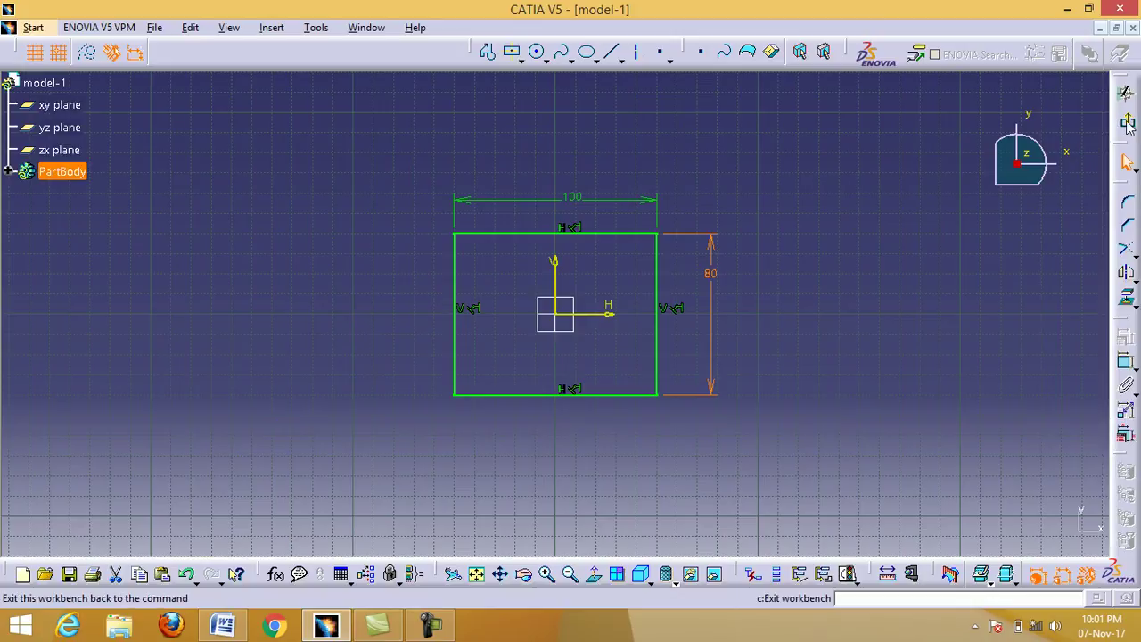
click(1128, 123)
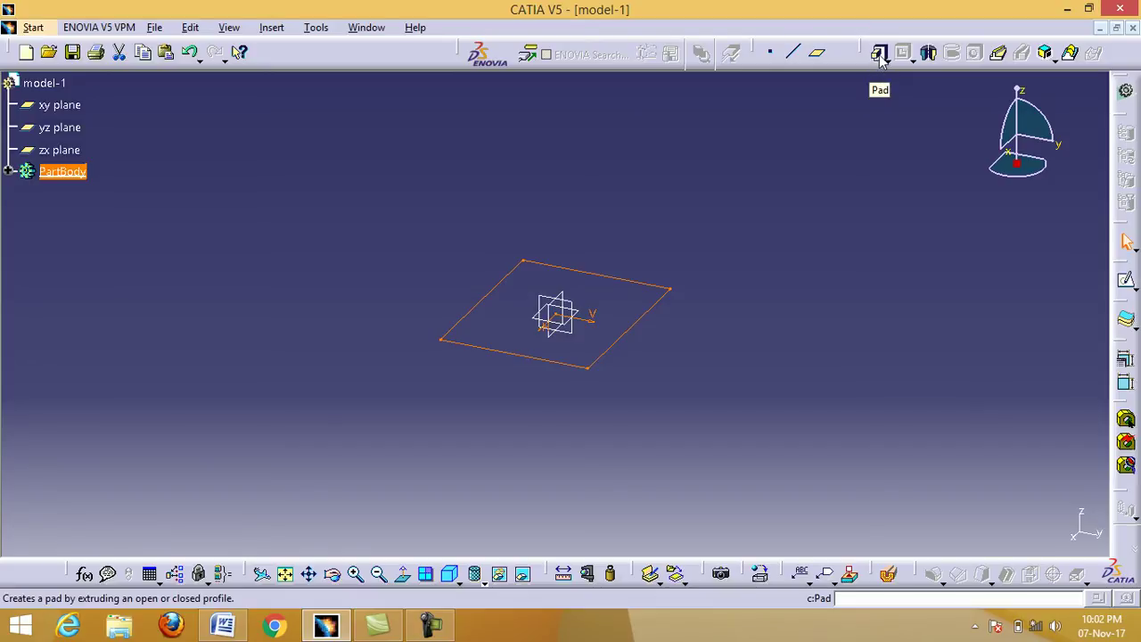
click(880, 56)
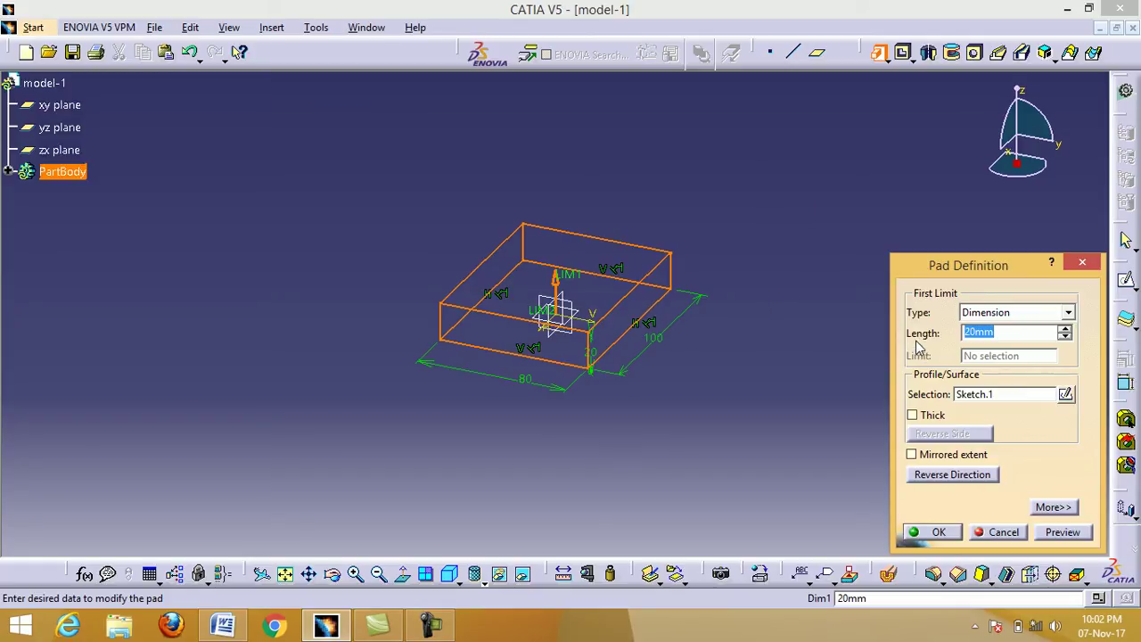
click(1000, 332)
drag(1000, 333, 962, 332)
text(3)
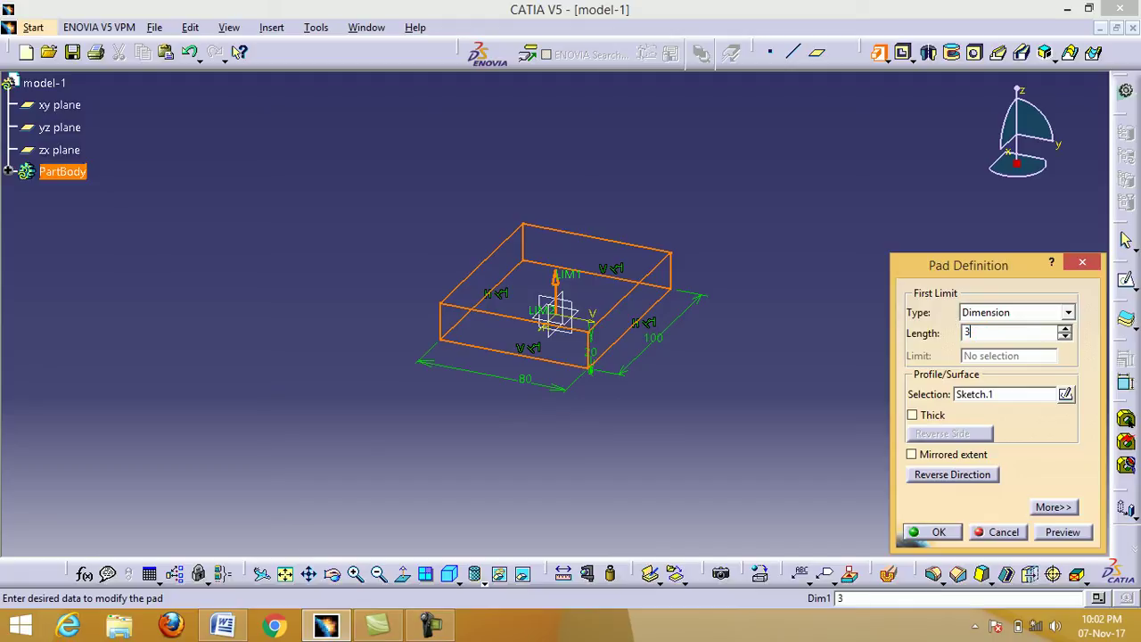
text(0)
click(1063, 532)
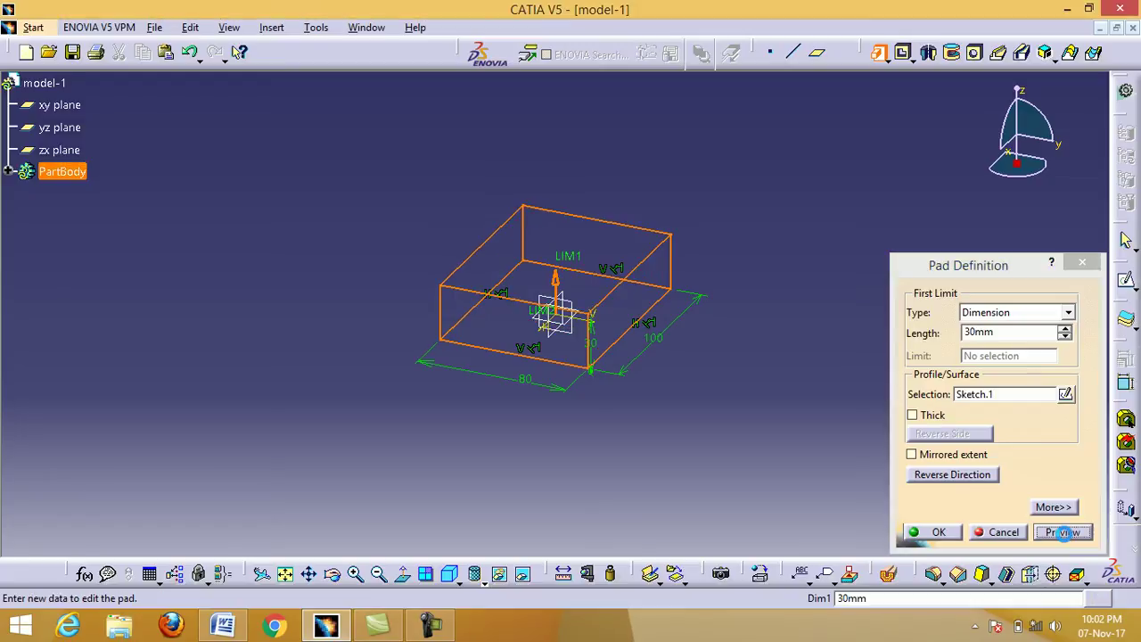
click(937, 533)
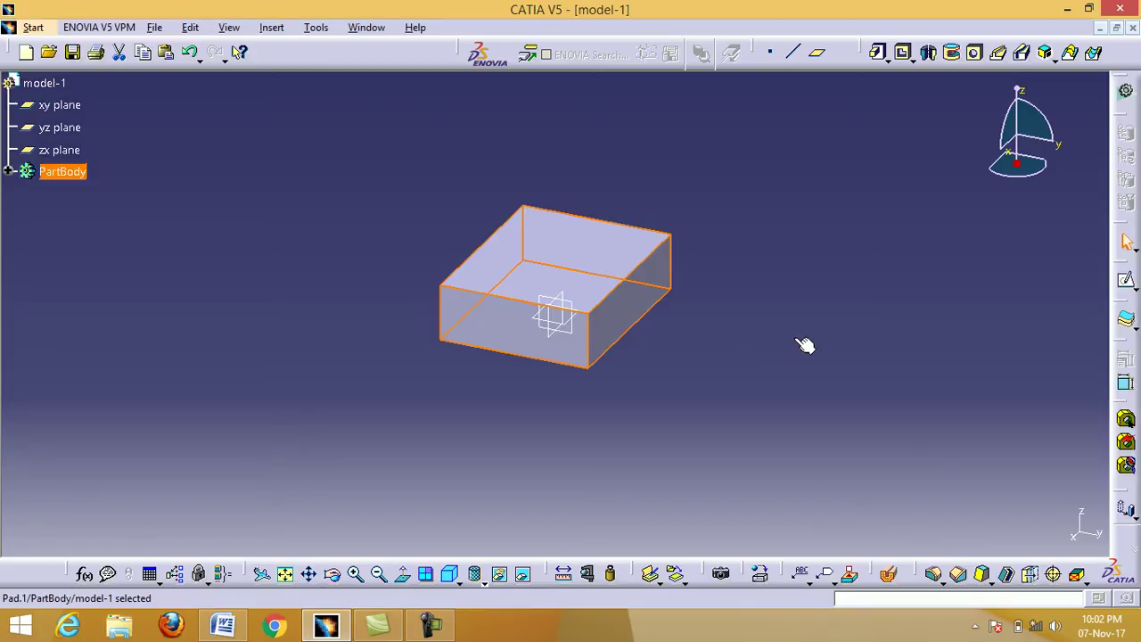
Step: Start a new sketch on the upper face of the rectangular block
click(580, 265)
click(584, 256)
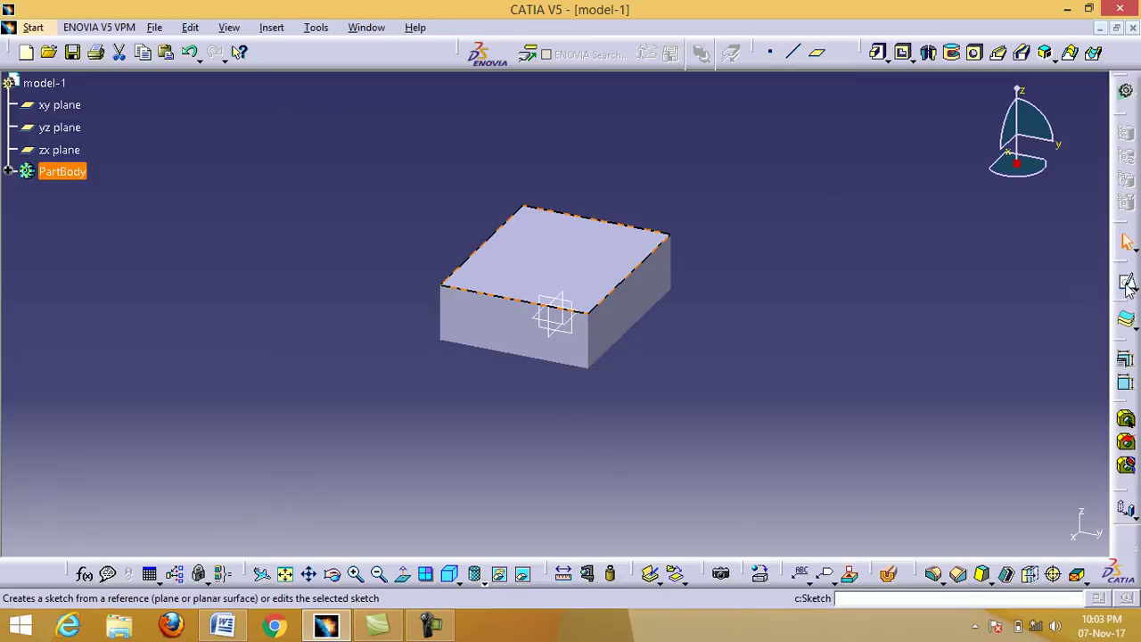
click(274, 29)
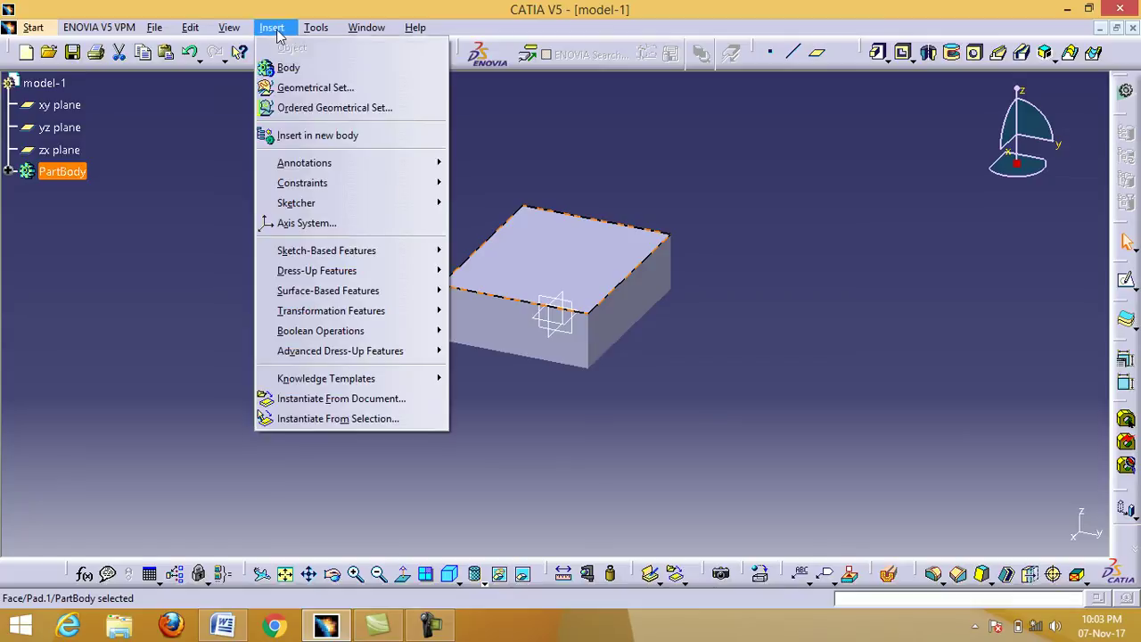
mouse_move(286, 208)
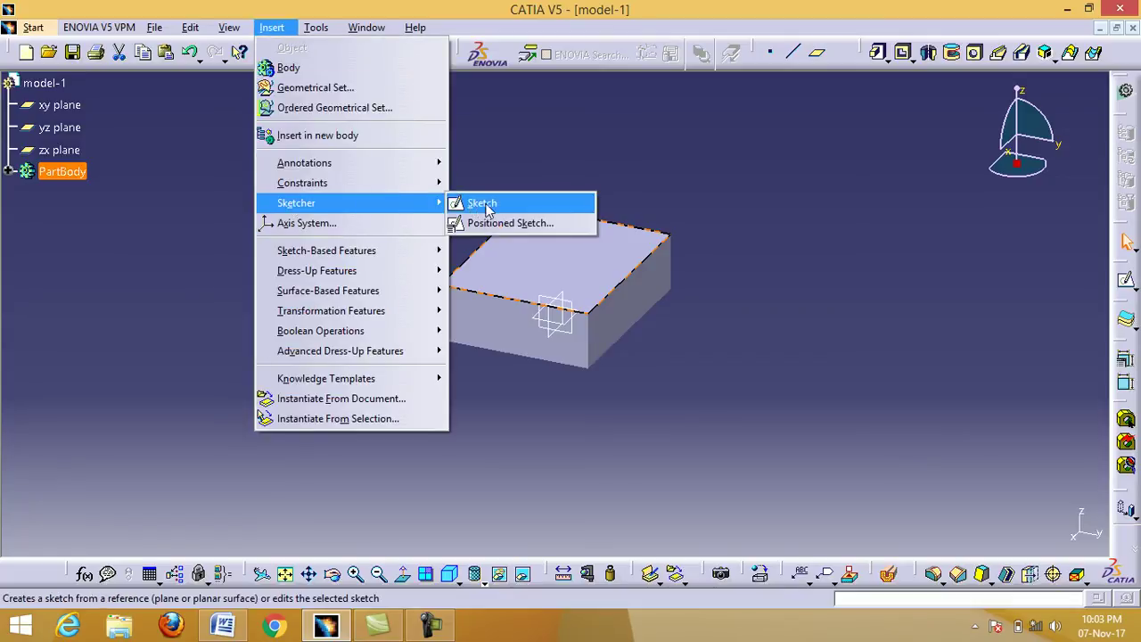
click(547, 213)
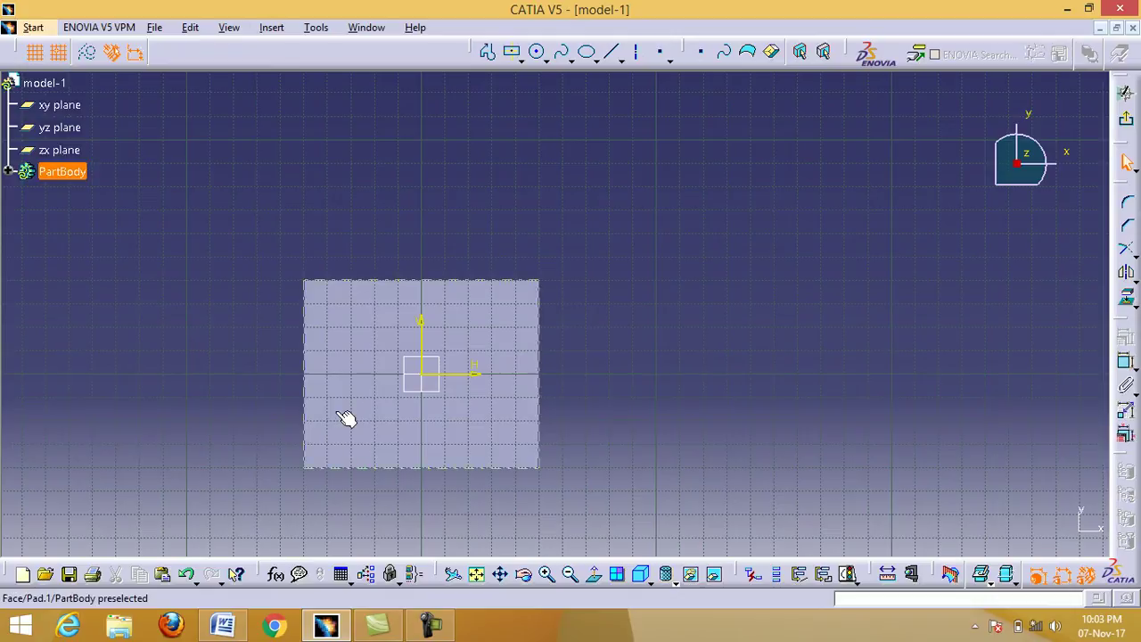
Step: Draw a circle with a radius of about 22 mm centered on the sketch origin on the block's upper face
click(540, 53)
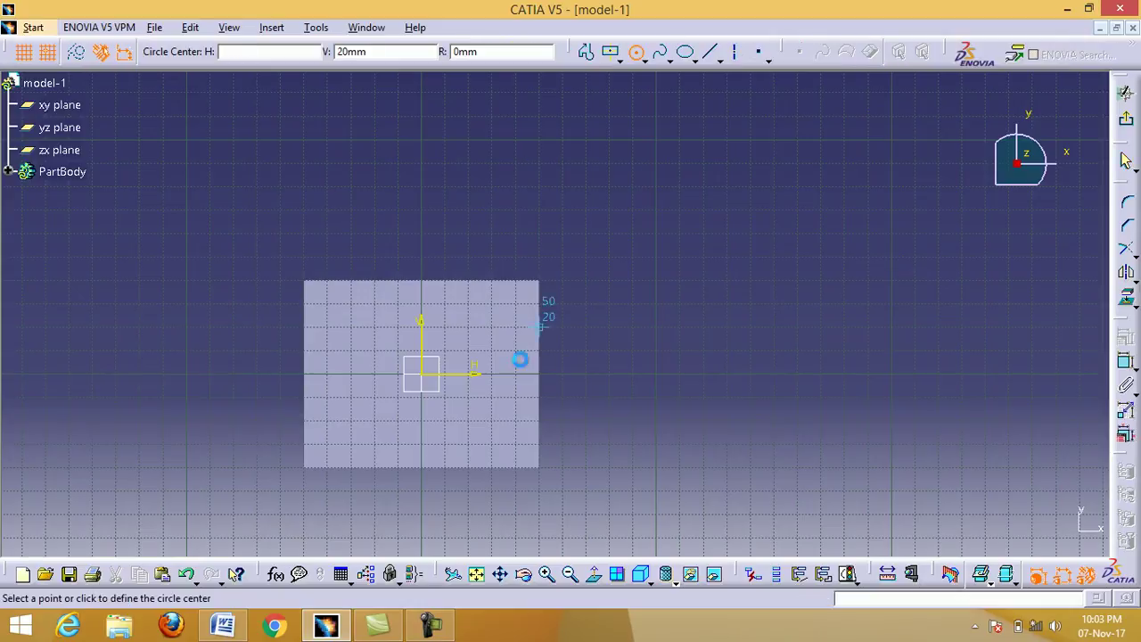
click(429, 381)
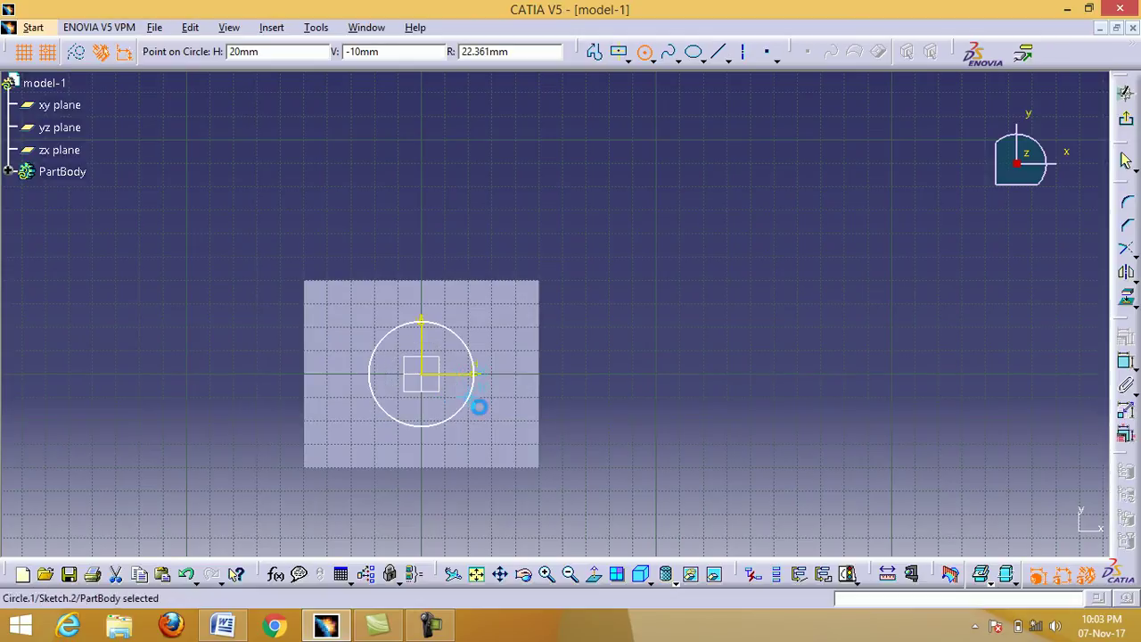
Step: Dimension the diameter of the circle on the block's upper face and set it to 40 mm
click(476, 402)
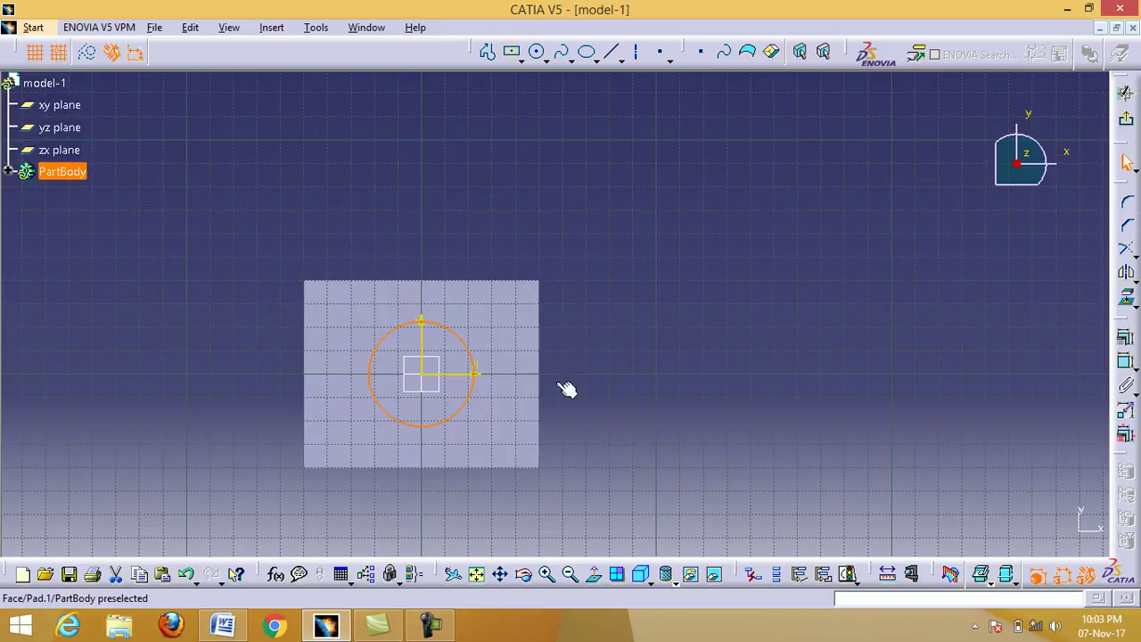
click(1127, 365)
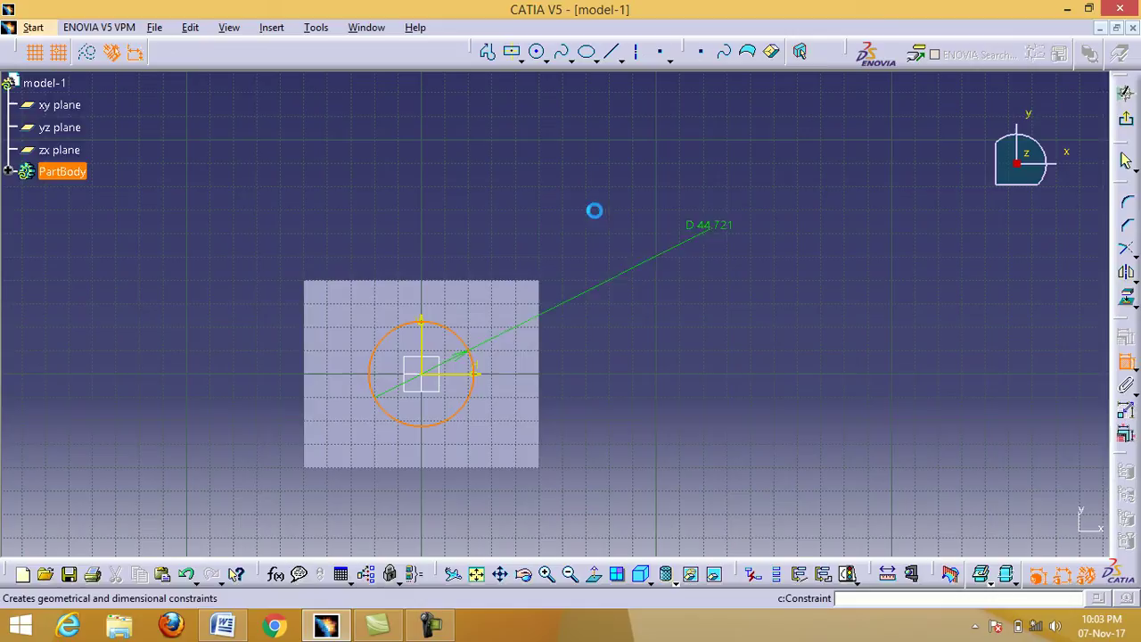
click(546, 221)
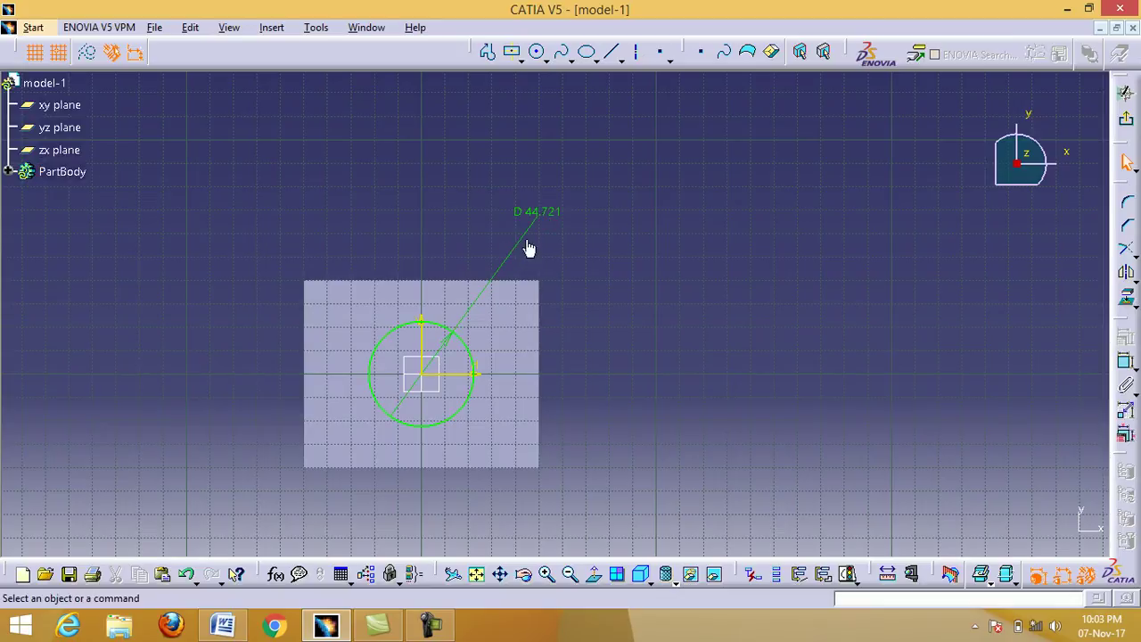
click(531, 212)
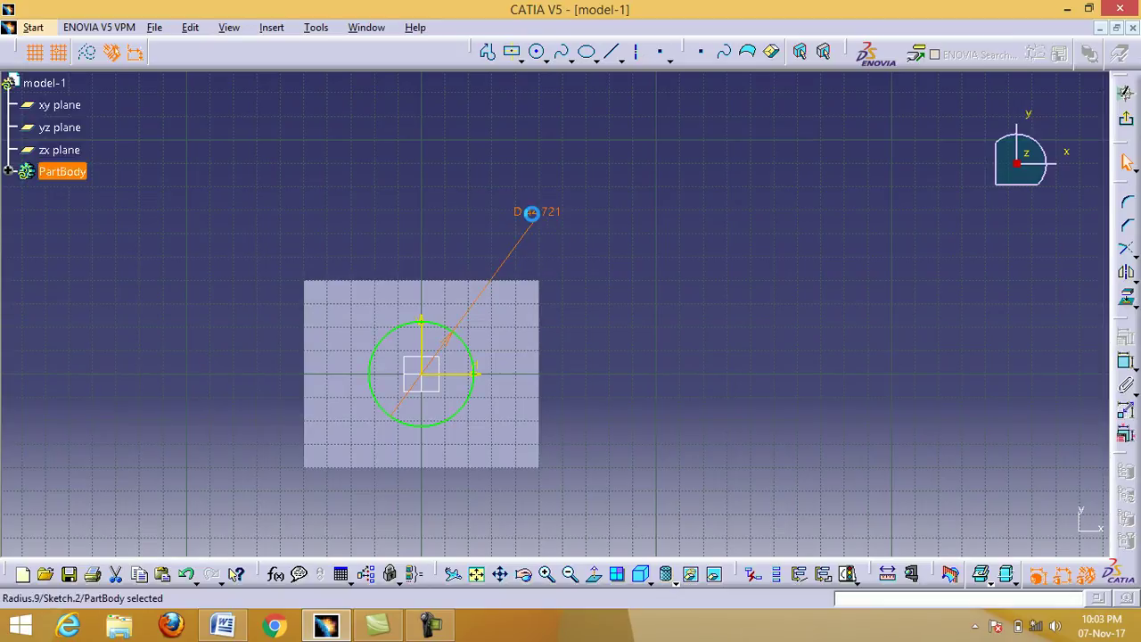
double_click(531, 212)
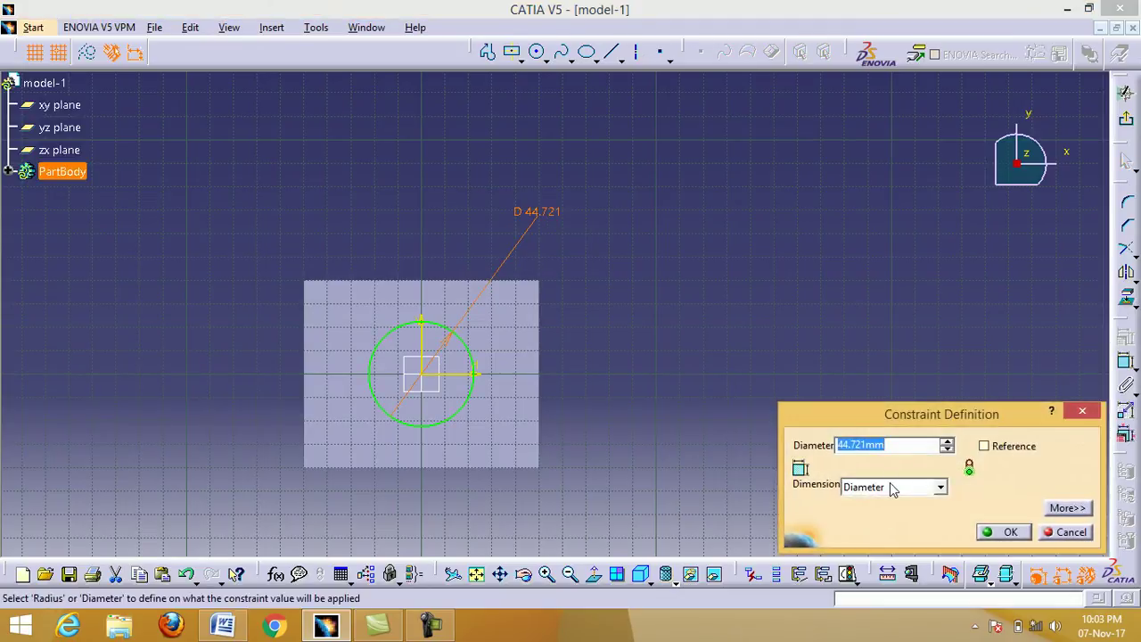
text(40)
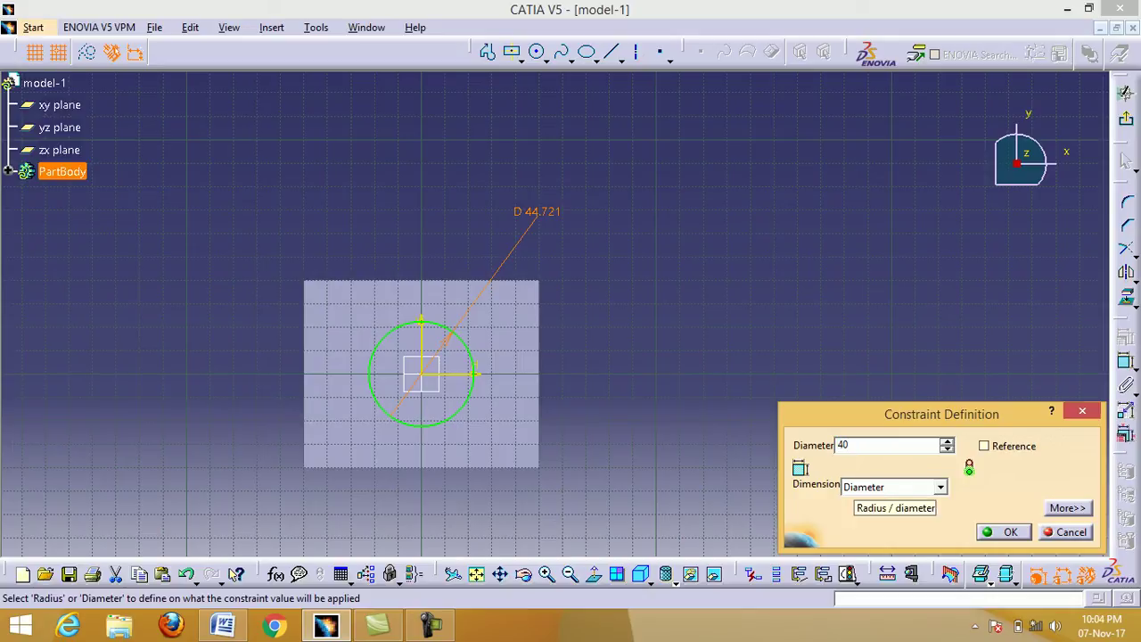
click(1009, 534)
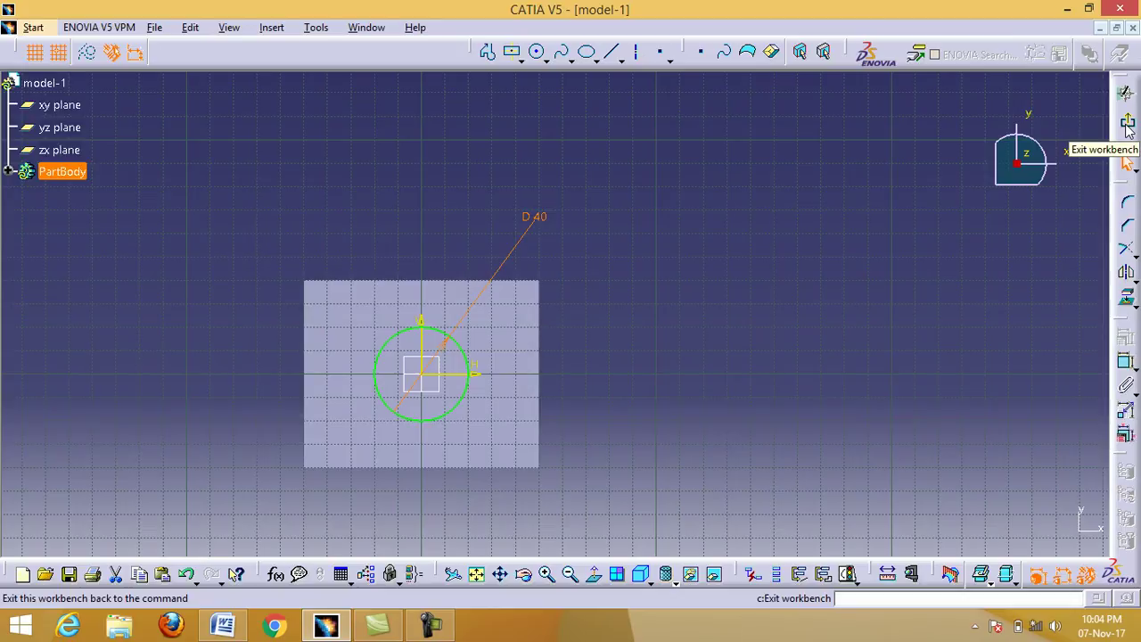
Step: Exit the sketch and cut the circle into the block as a pocket with a depth of 30 mm
click(1128, 127)
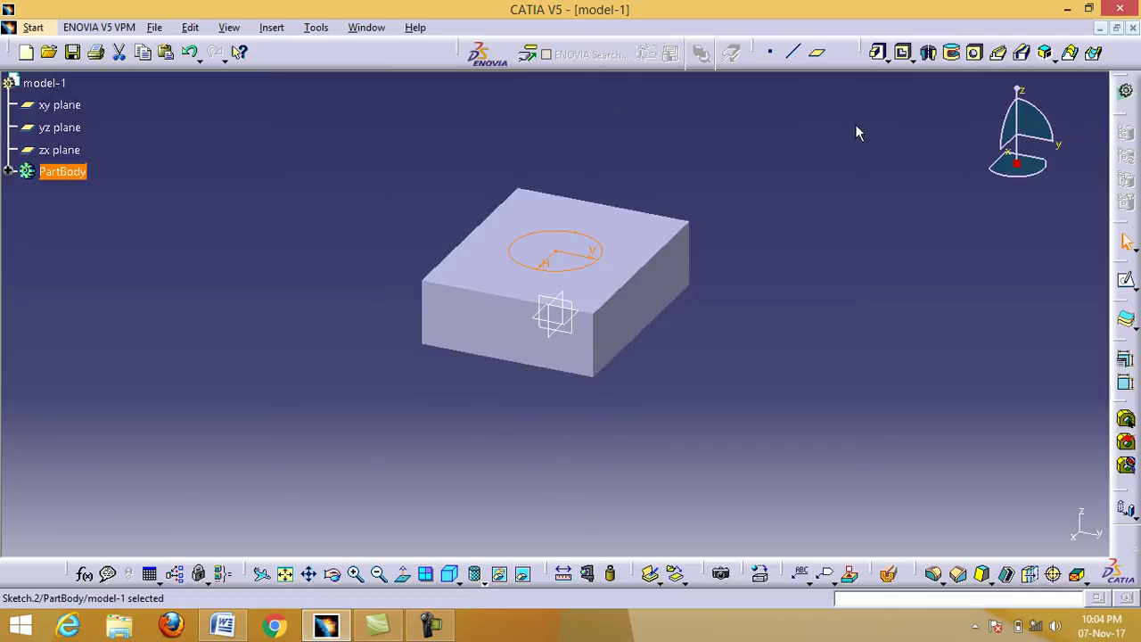
click(905, 55)
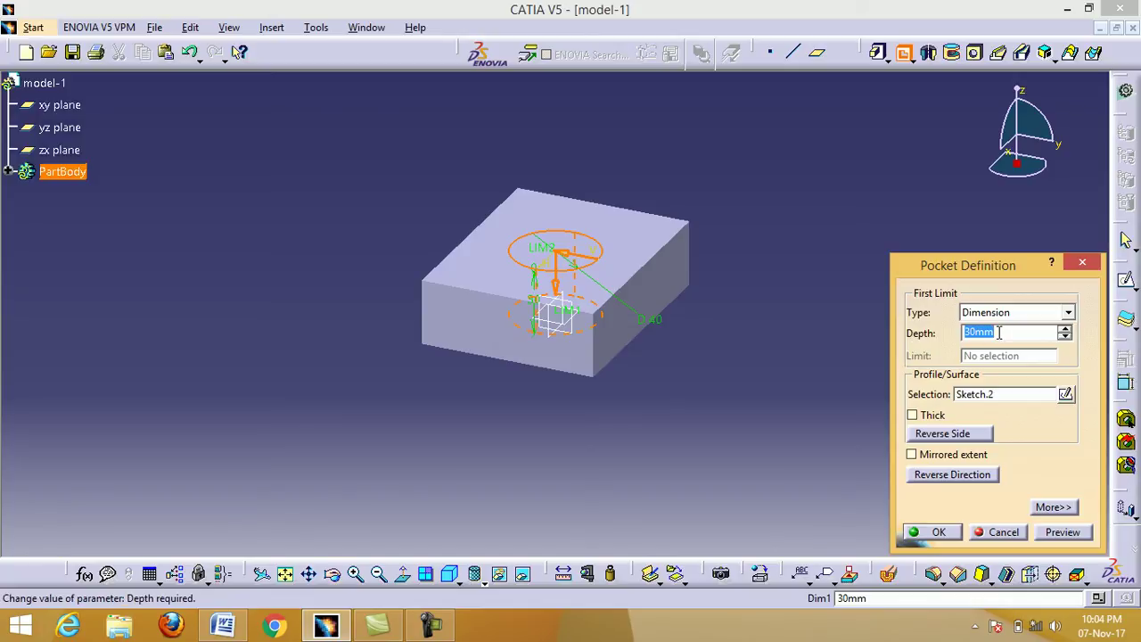
drag(988, 332, 960, 332)
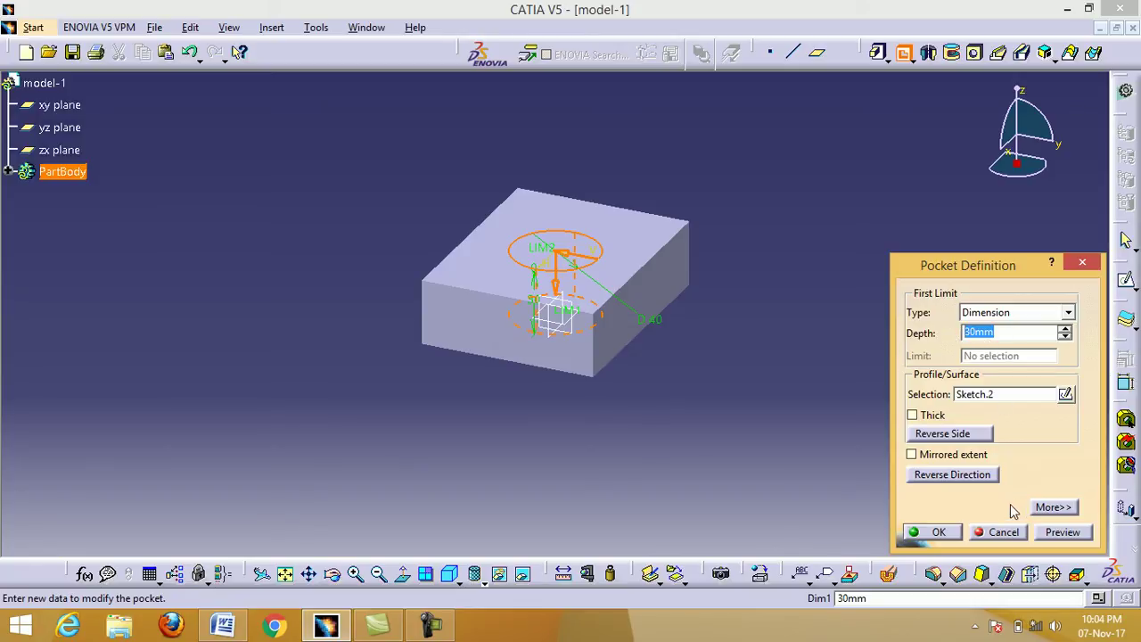
click(1076, 539)
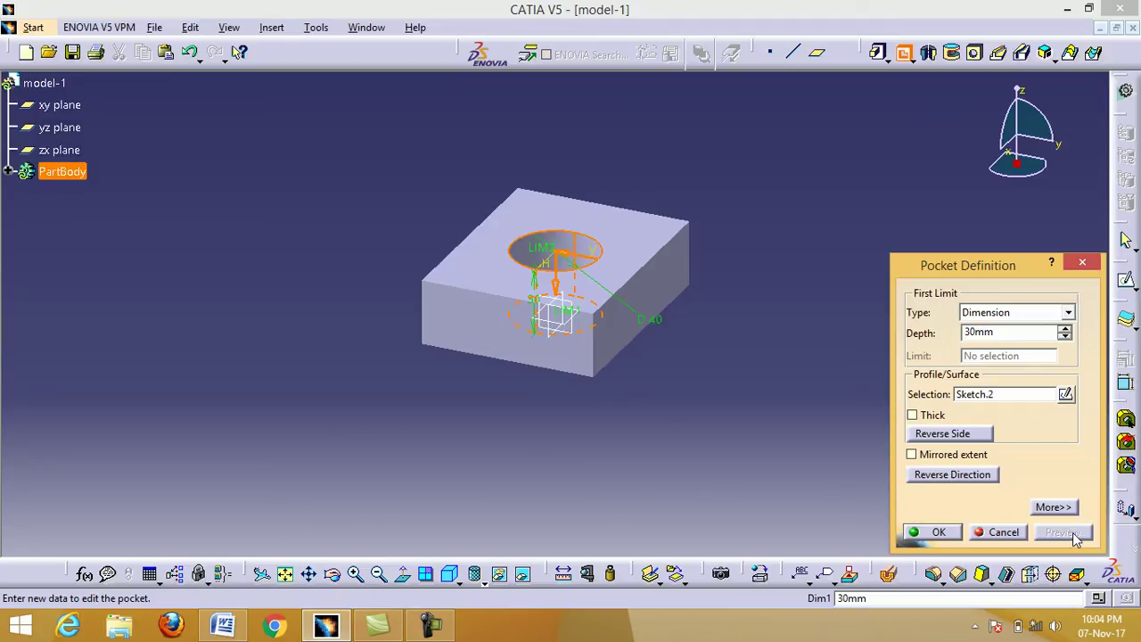
click(937, 532)
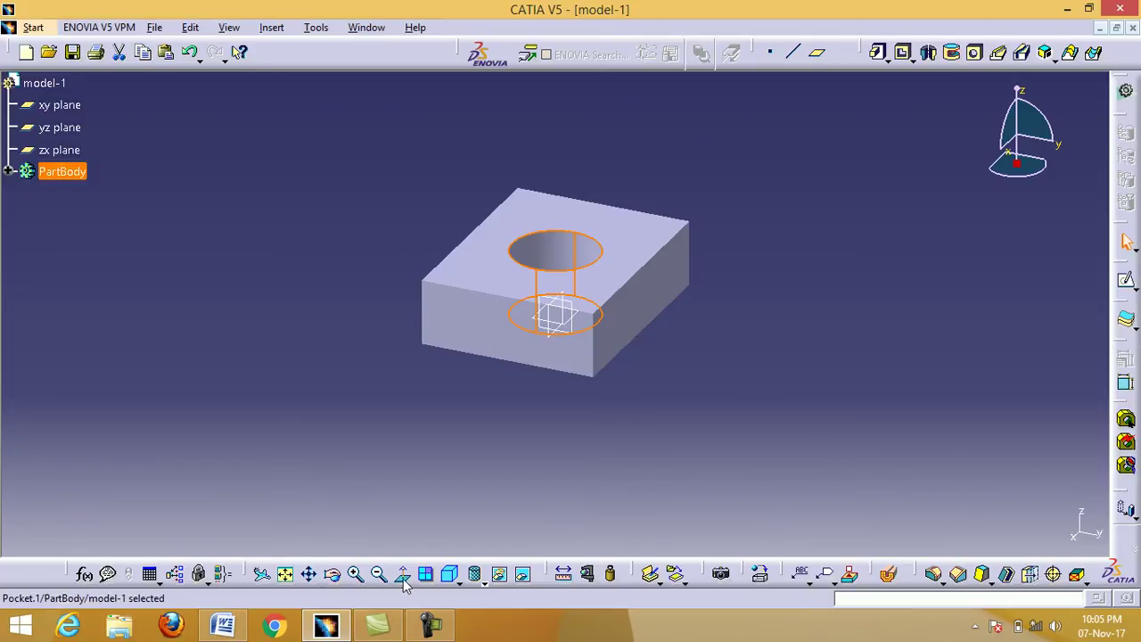
Step: Rotate and pan the block to inspect the circular pocket, and fit the whole part in the view
click(335, 578)
drag(477, 383, 549, 398)
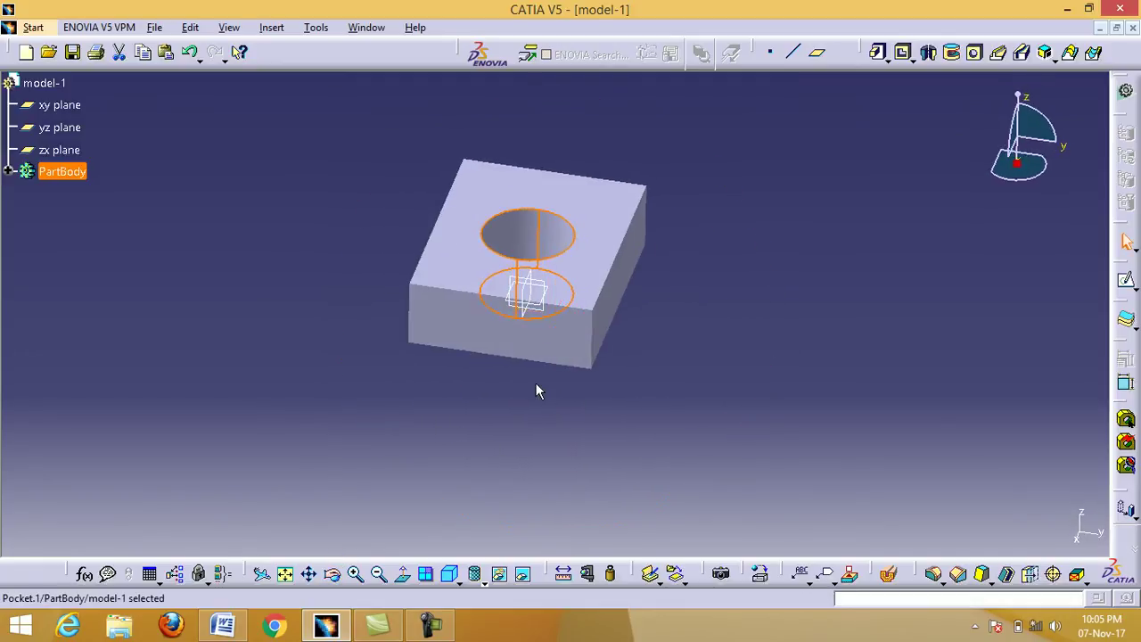
click(310, 575)
drag(425, 368, 494, 365)
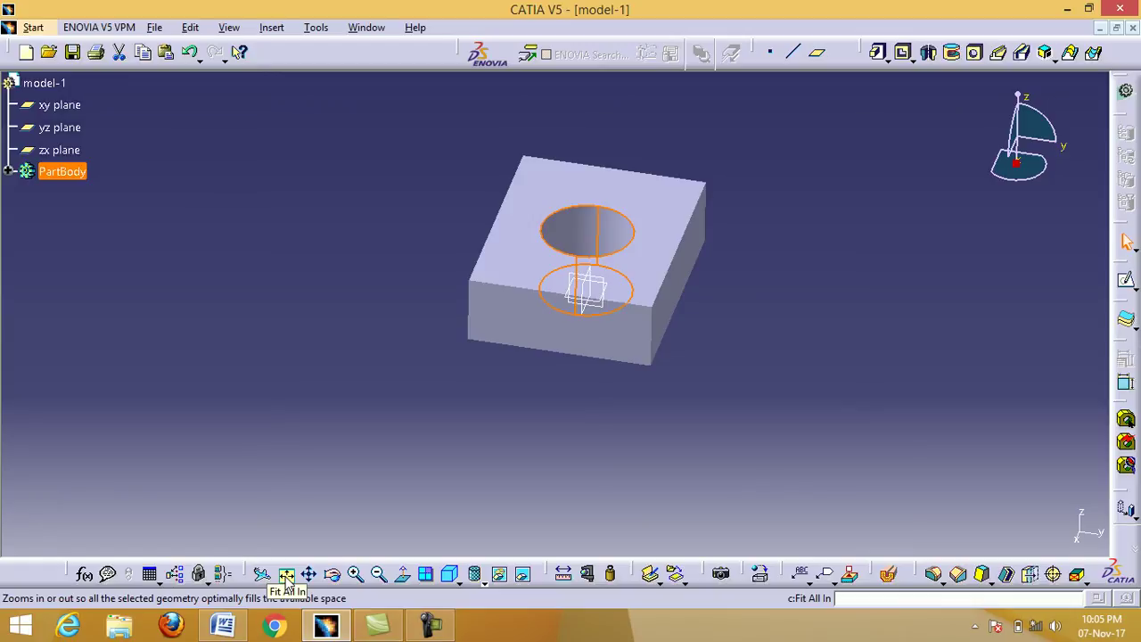
click(290, 578)
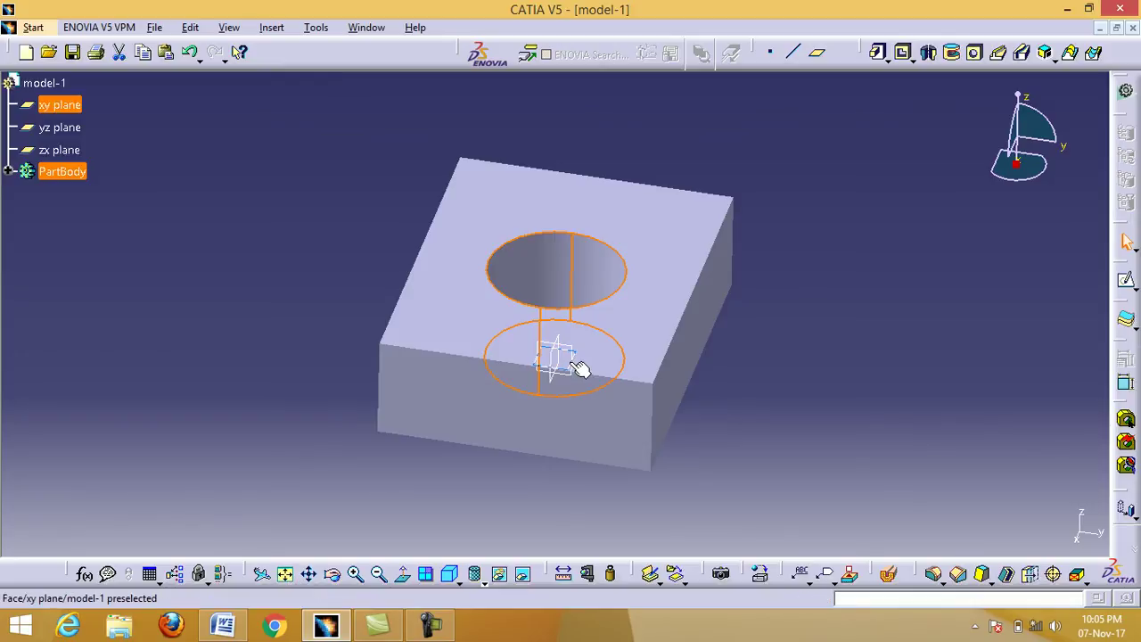
Step: Examine the part in the standard front, top and left views, finishing in the isometric view
click(457, 582)
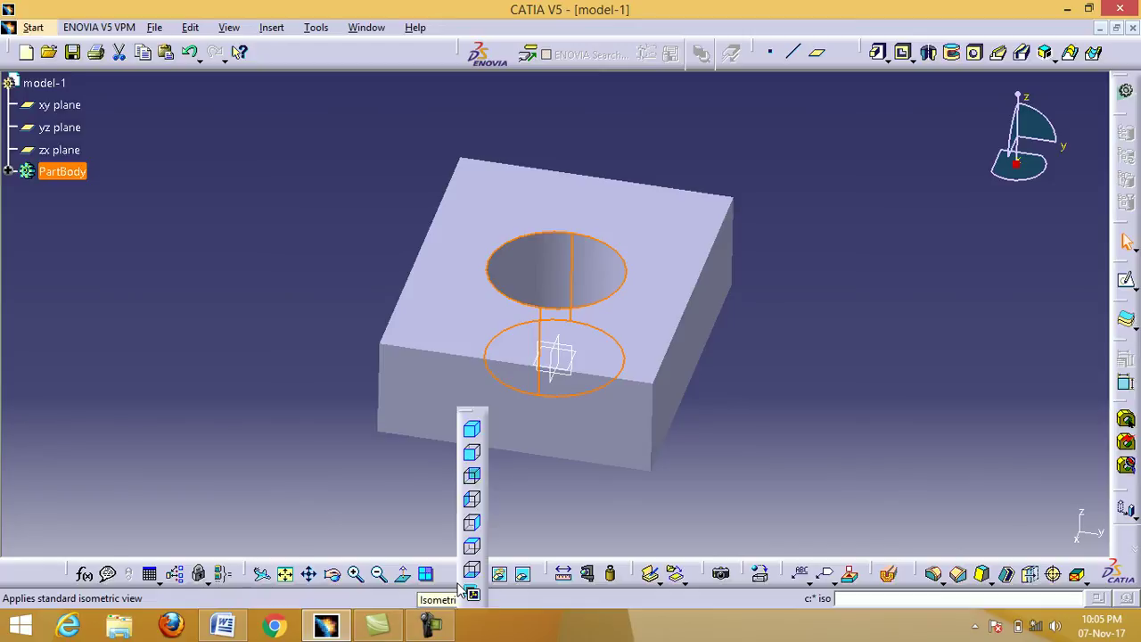
click(472, 457)
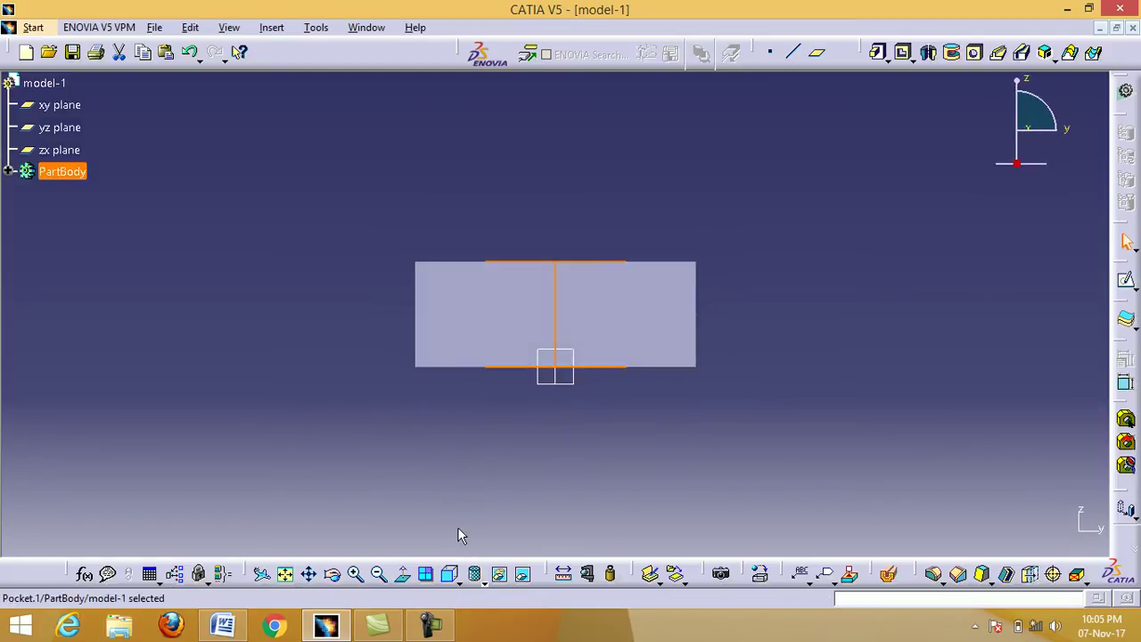
click(457, 579)
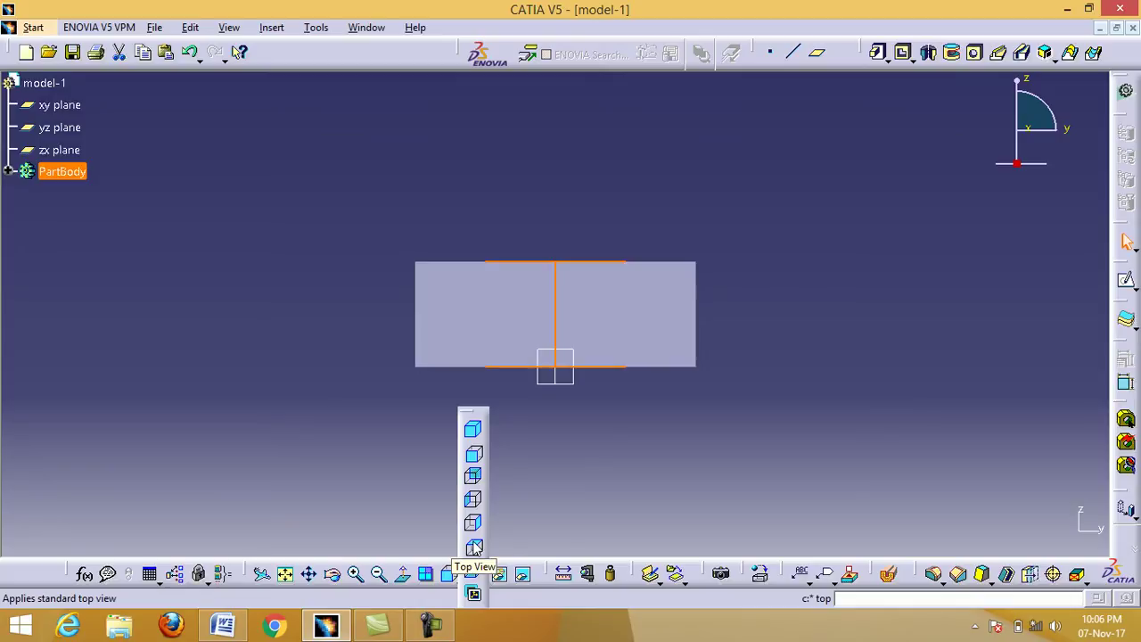
click(474, 547)
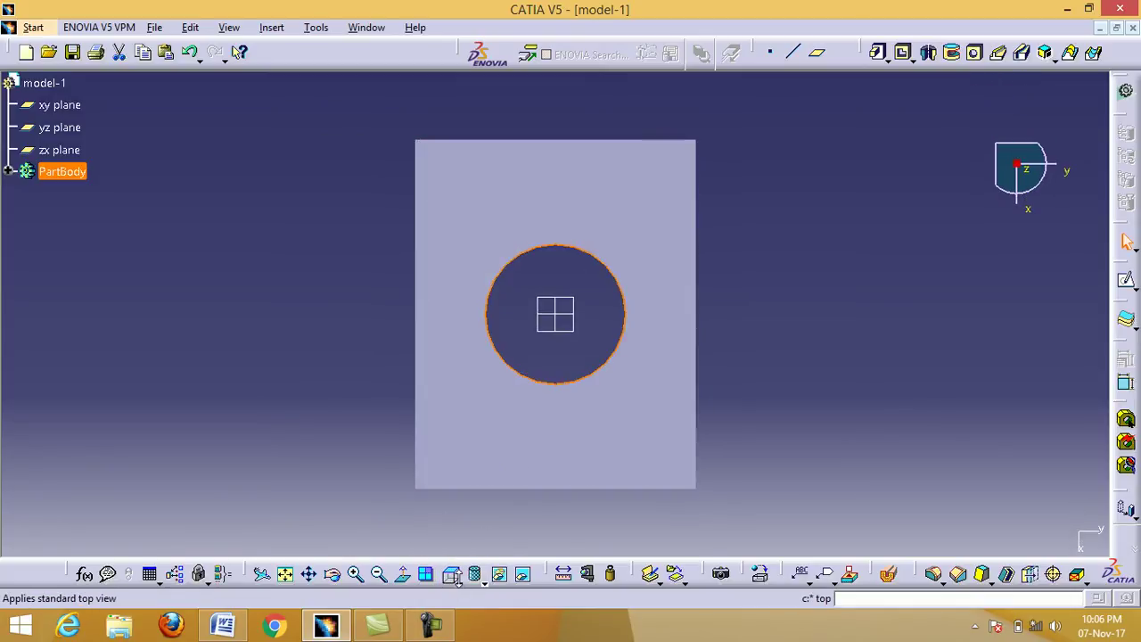
click(461, 581)
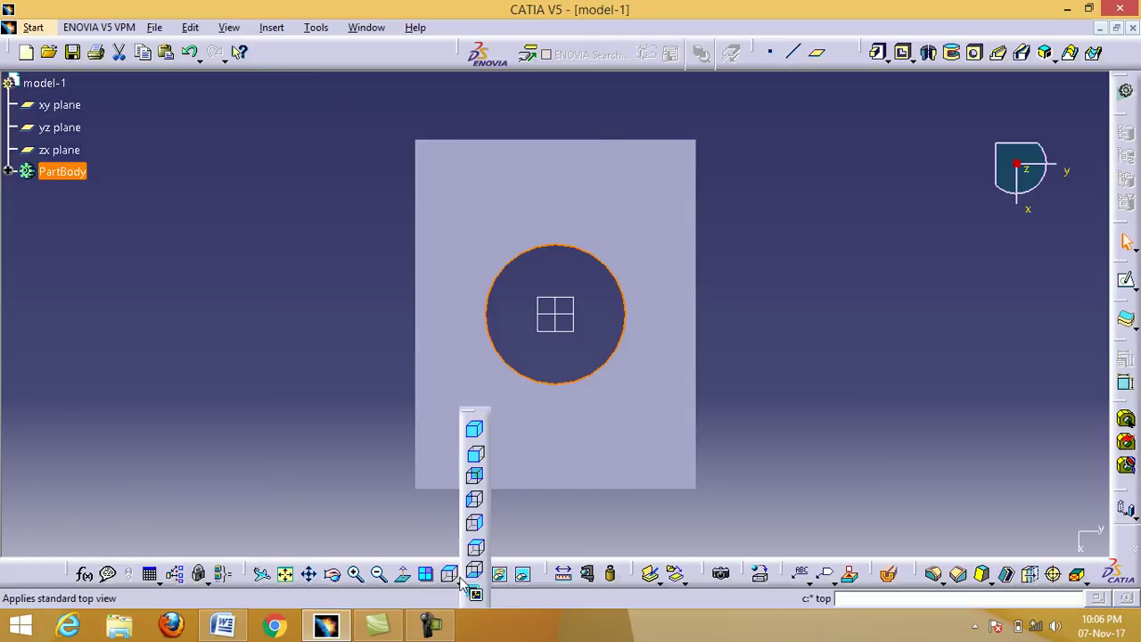
click(473, 502)
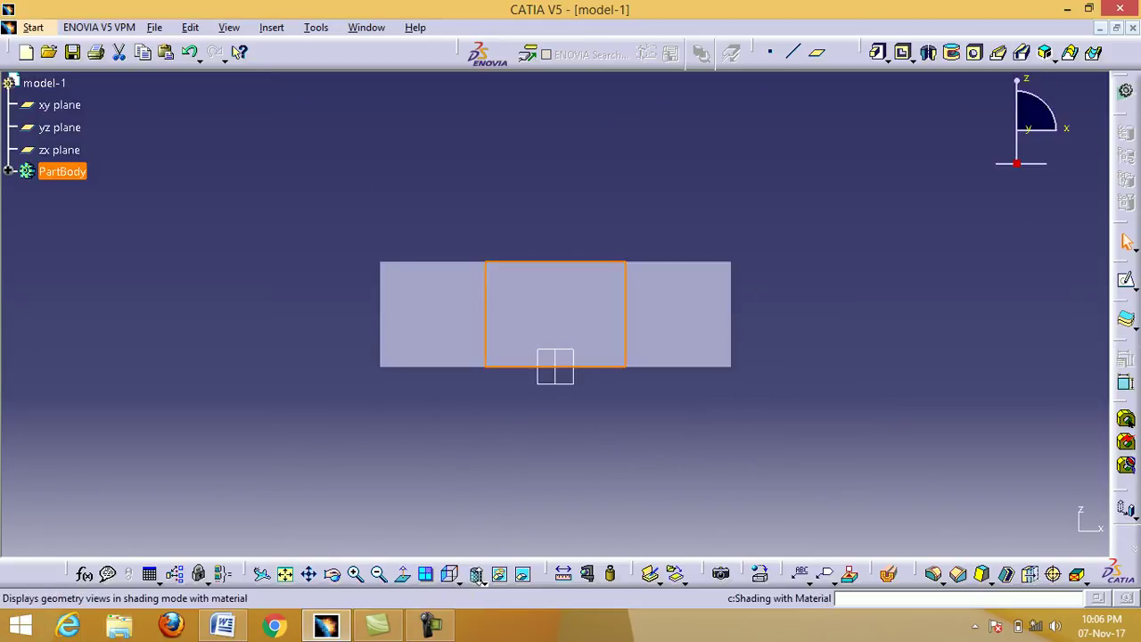
click(449, 575)
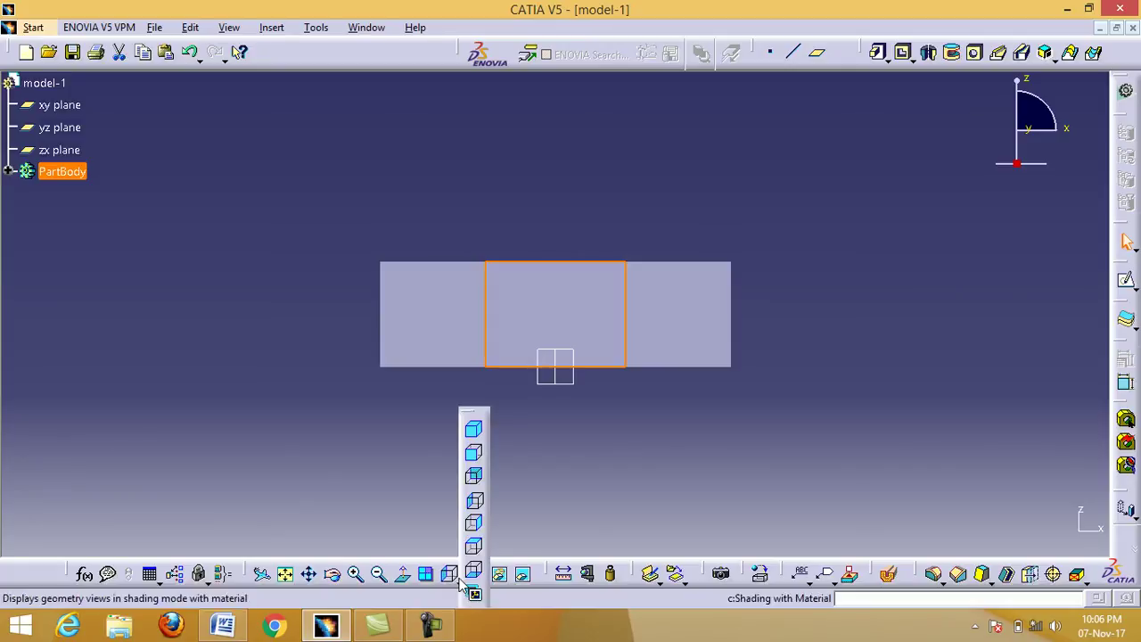
click(475, 435)
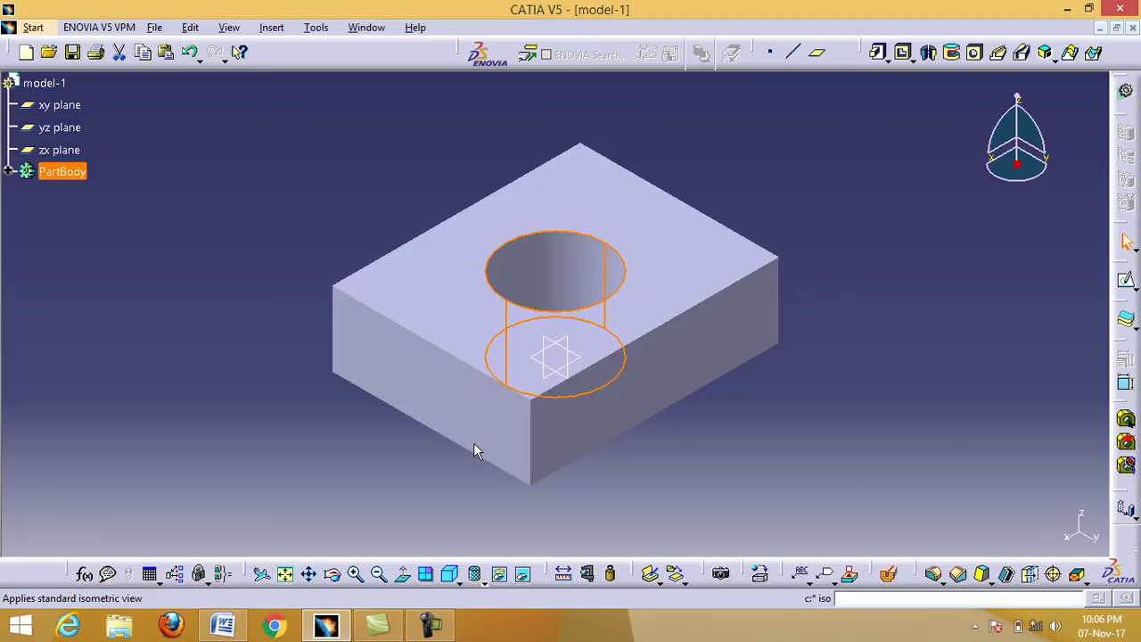
Step: Compare the part's display in Shading with Edges, Shading with Edges without Smooth Edges, and Shading with Material
click(483, 581)
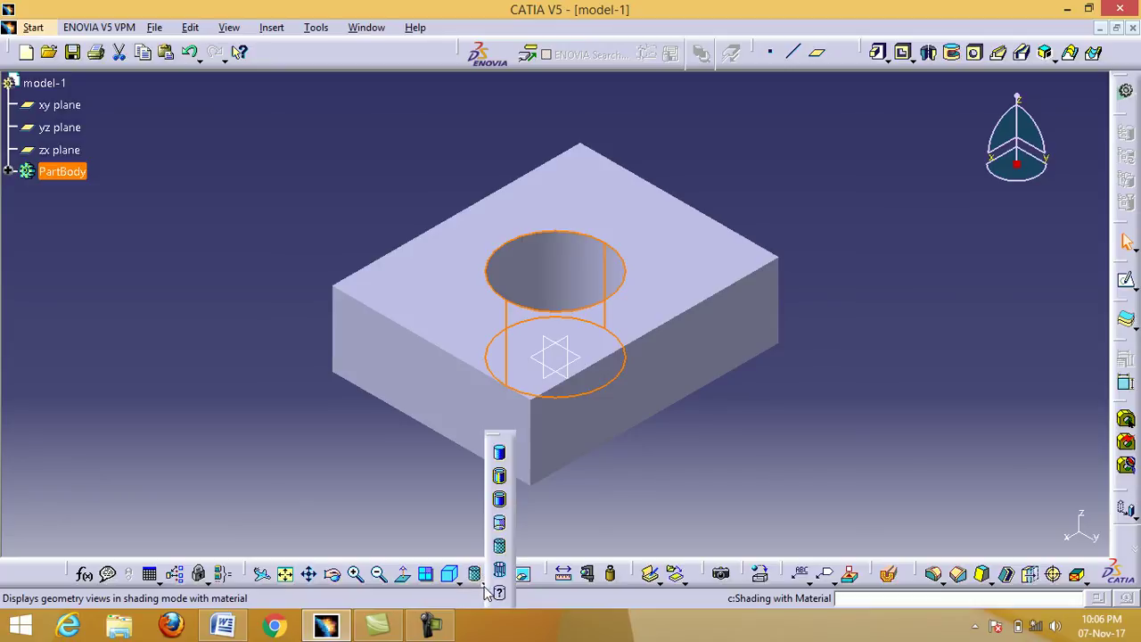
click(501, 481)
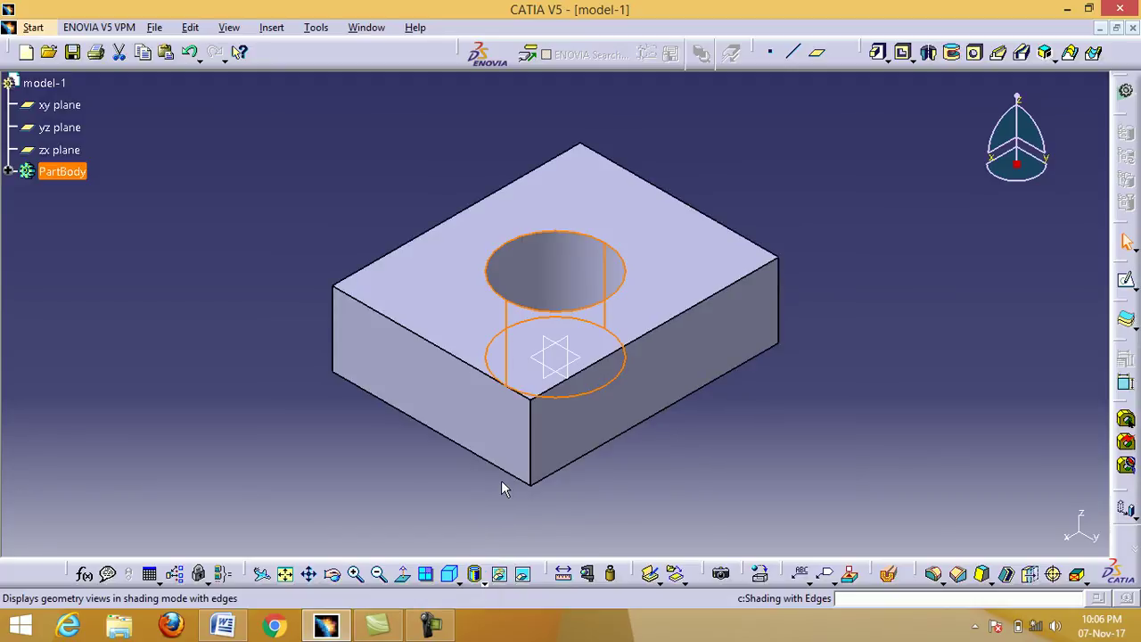
click(745, 496)
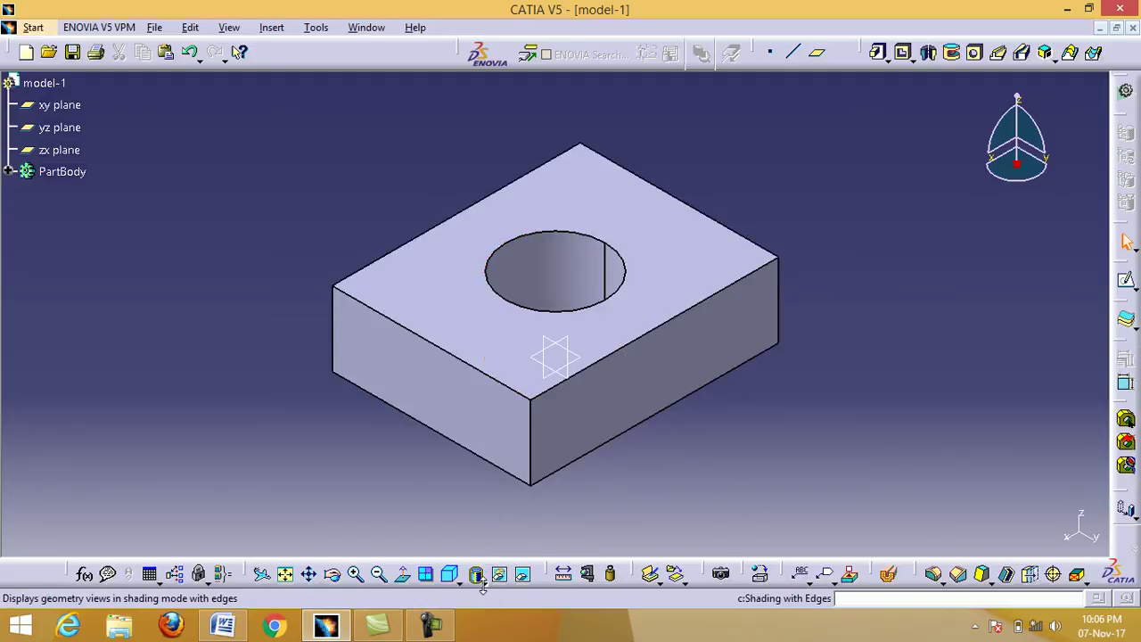
click(497, 574)
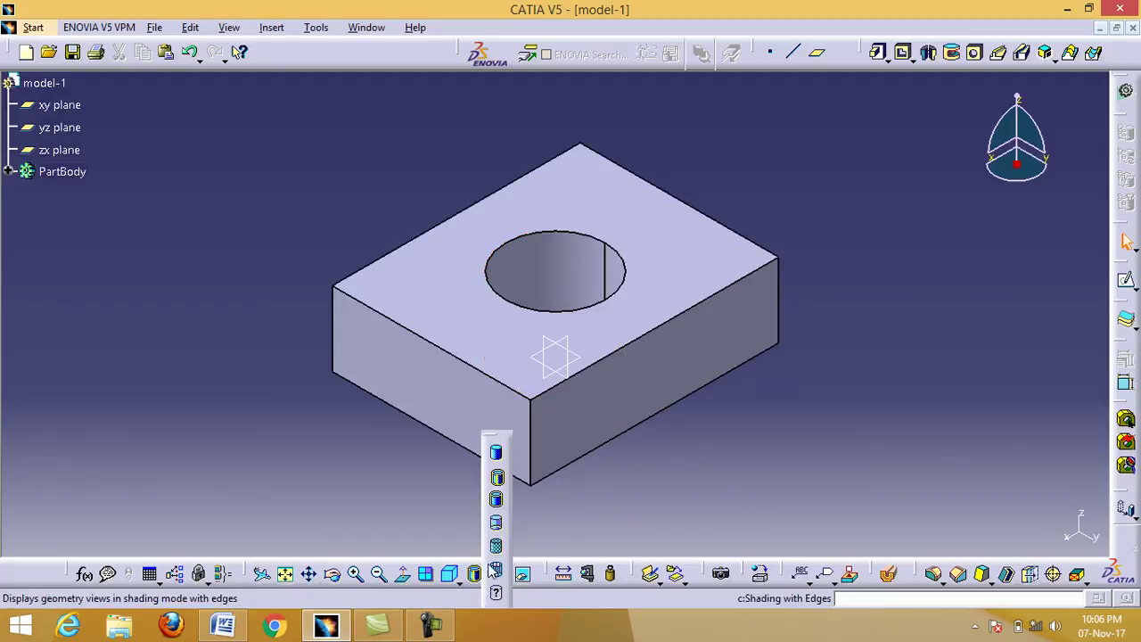
click(496, 503)
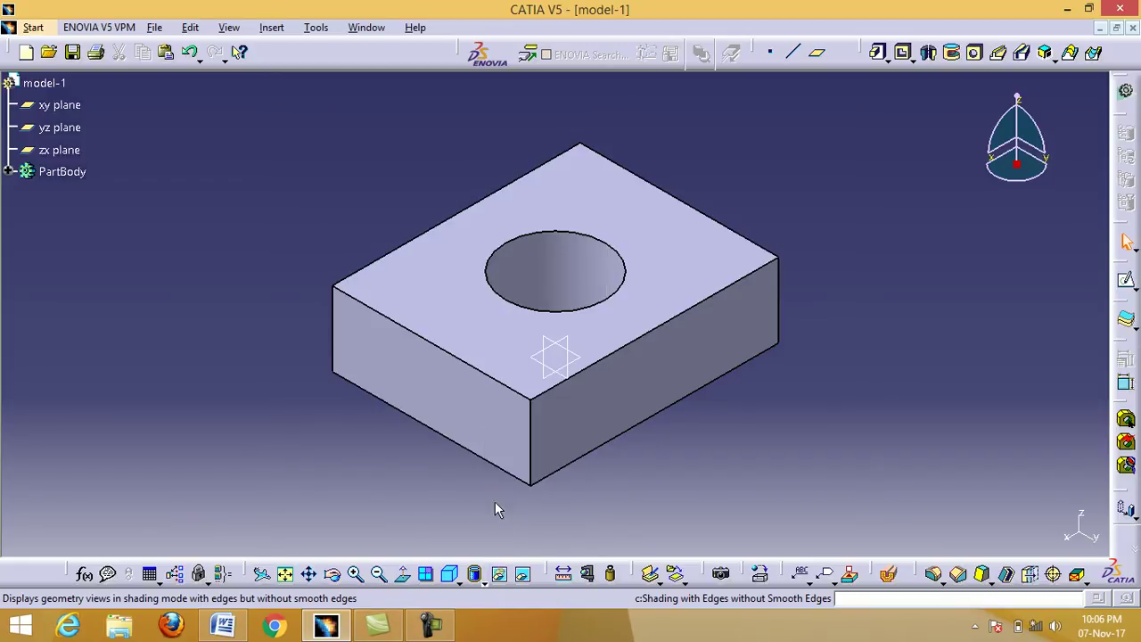
click(479, 576)
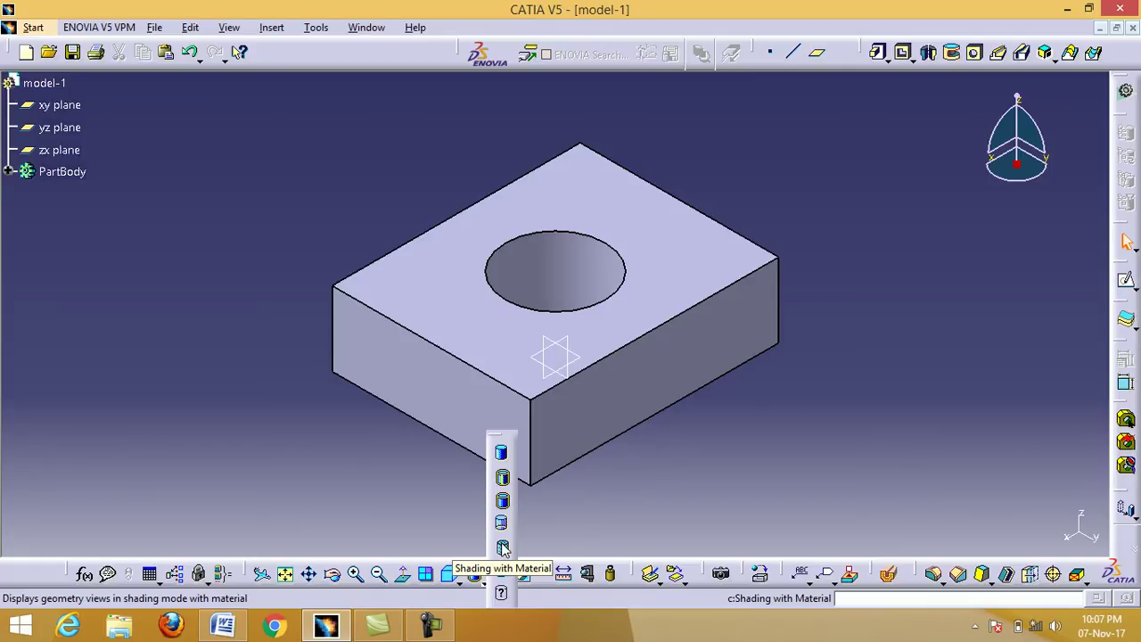
click(502, 547)
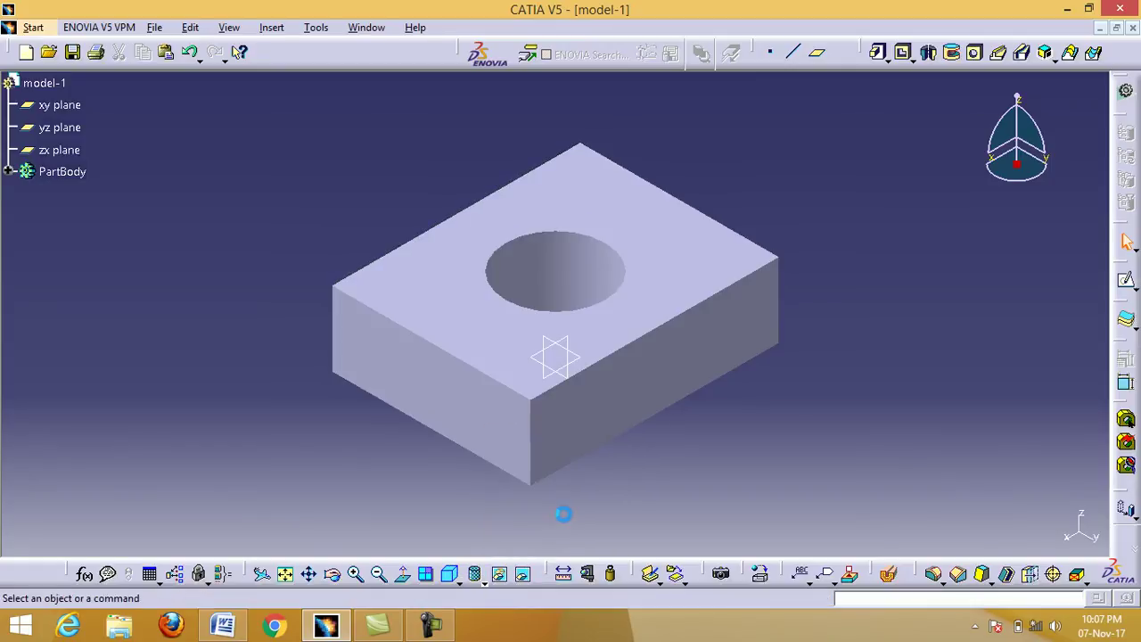
Step: Examine the part in Wireframe display, and return it to Shading with Material
click(484, 580)
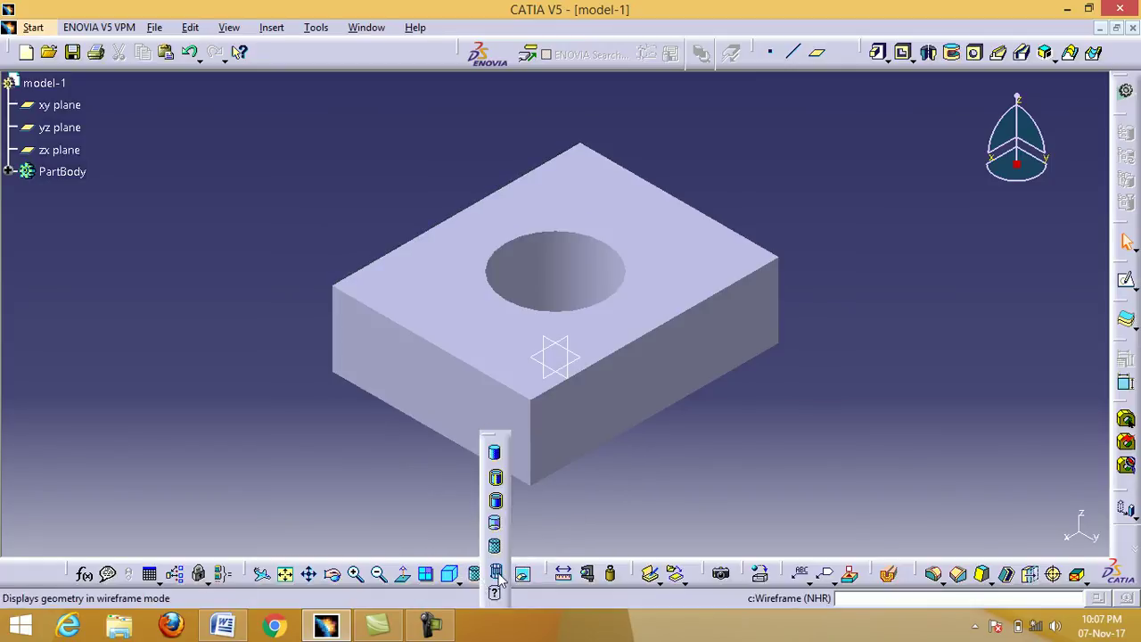
click(496, 578)
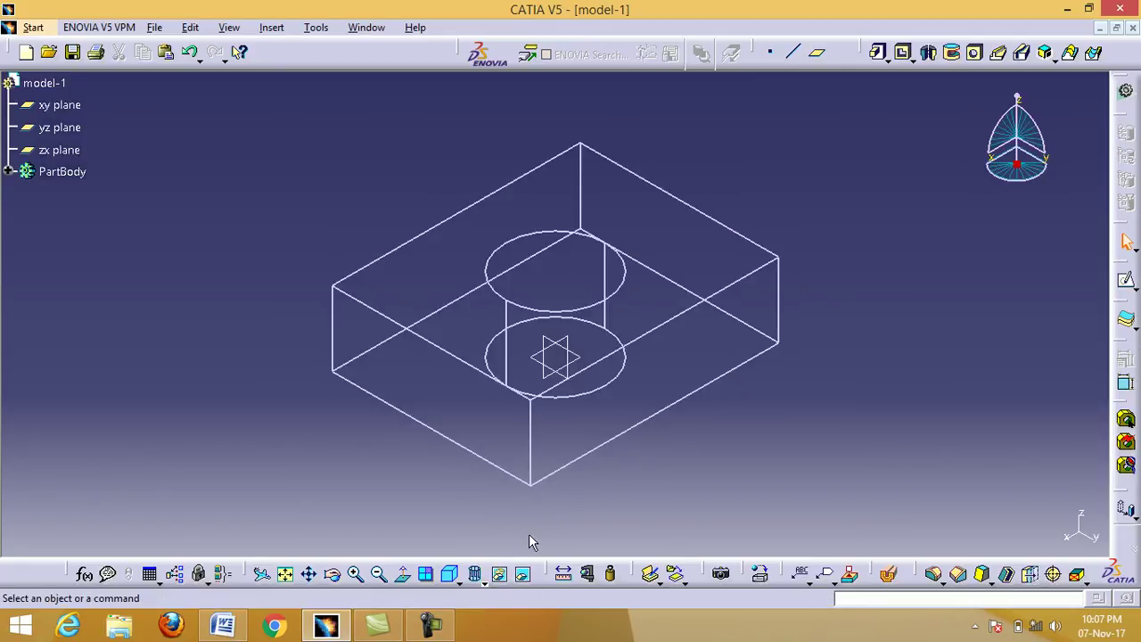
click(479, 579)
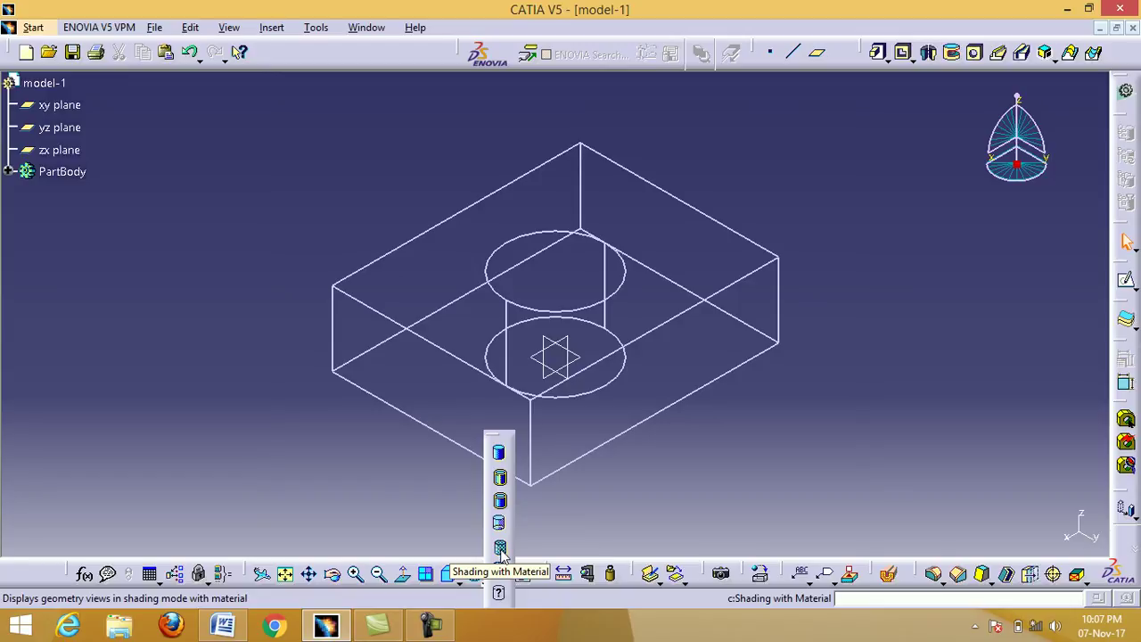
click(500, 548)
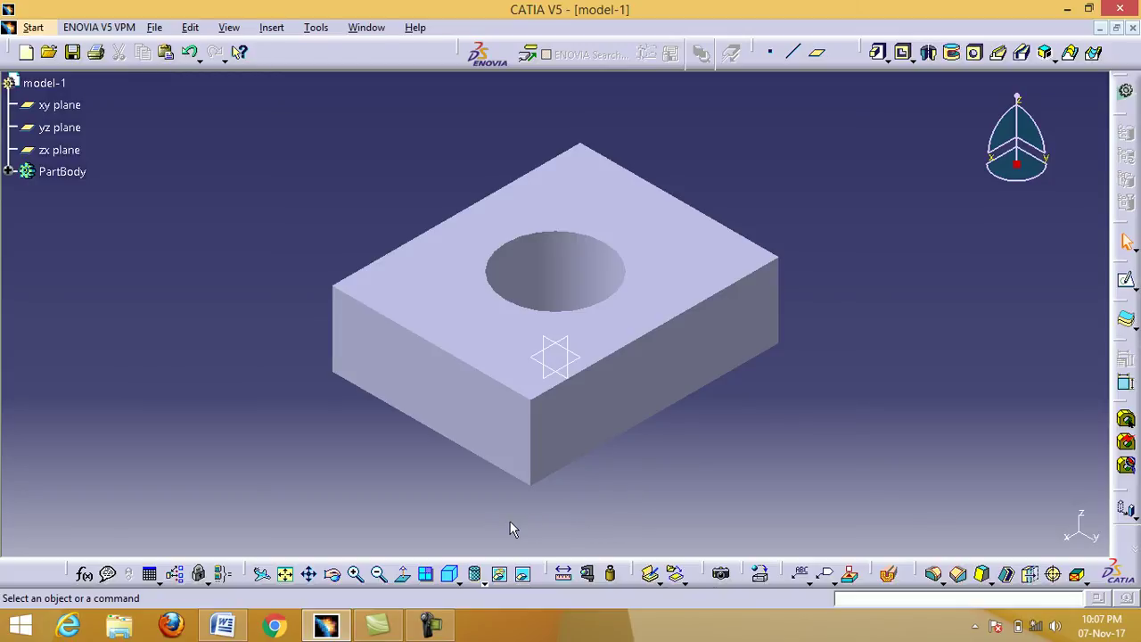
click(483, 580)
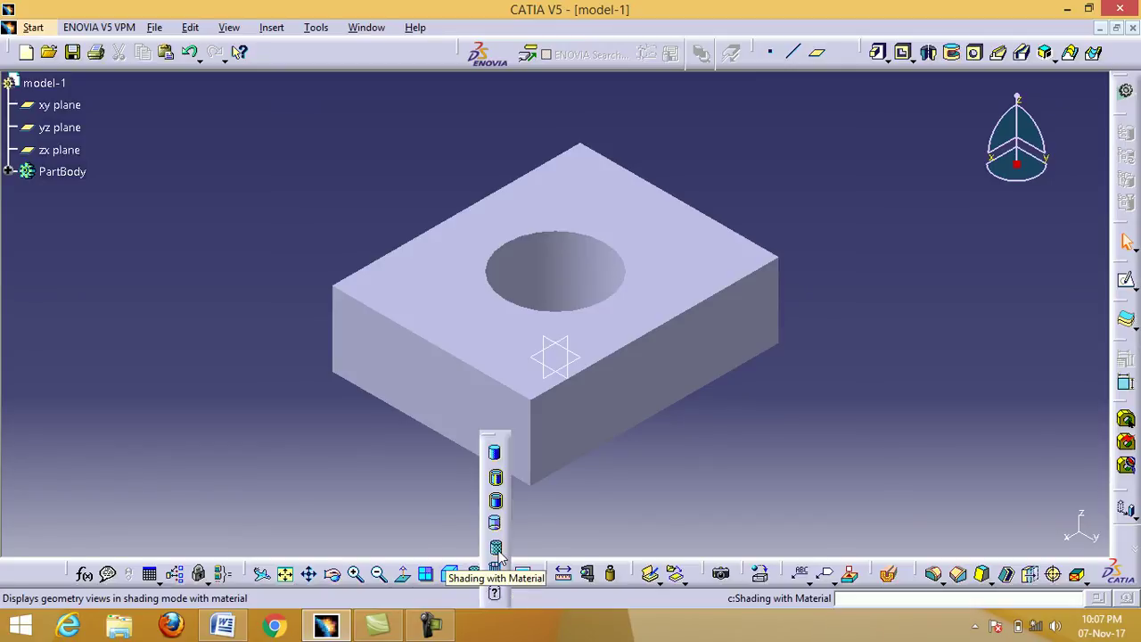
click(496, 548)
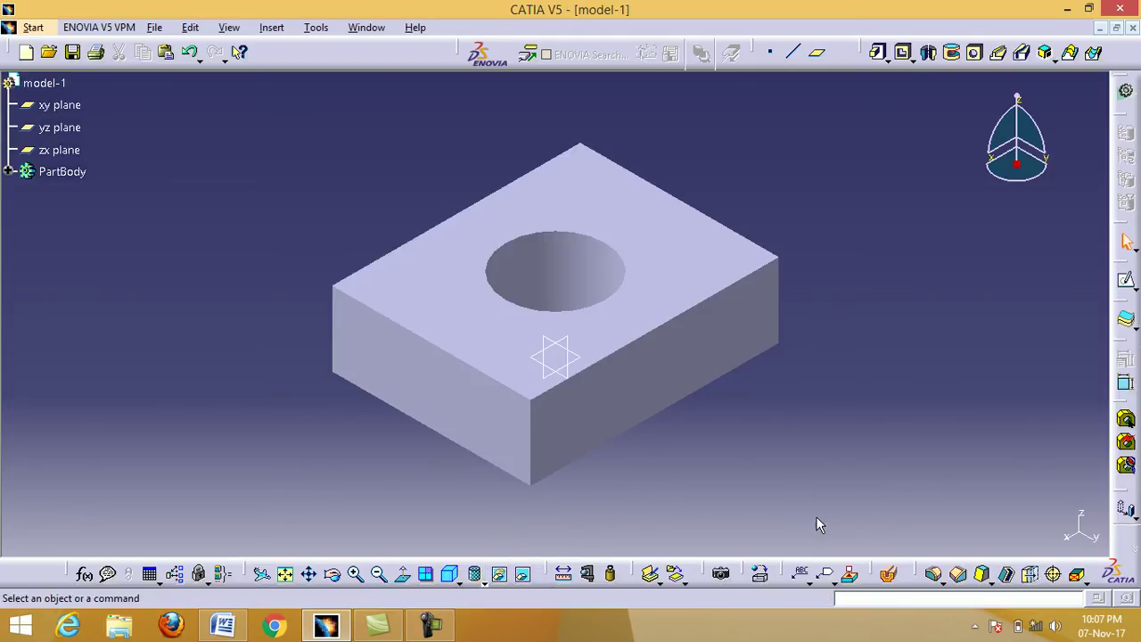
Step: Open the material library and try to apply the Kitchen Floor construction material to the block
click(762, 579)
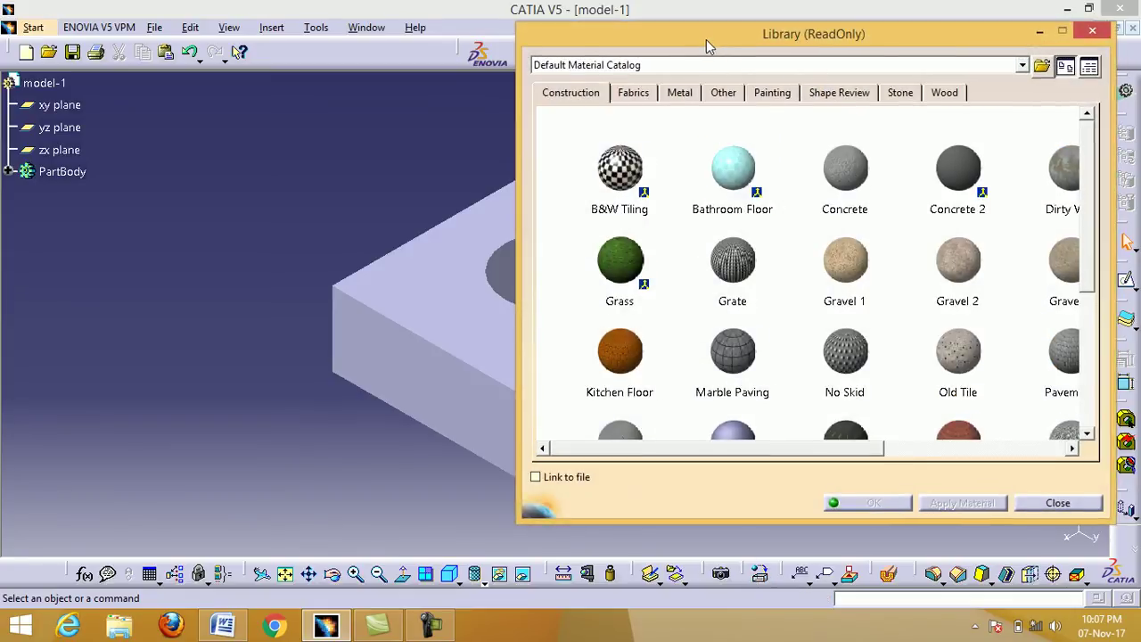
drag(710, 48, 840, 45)
click(798, 355)
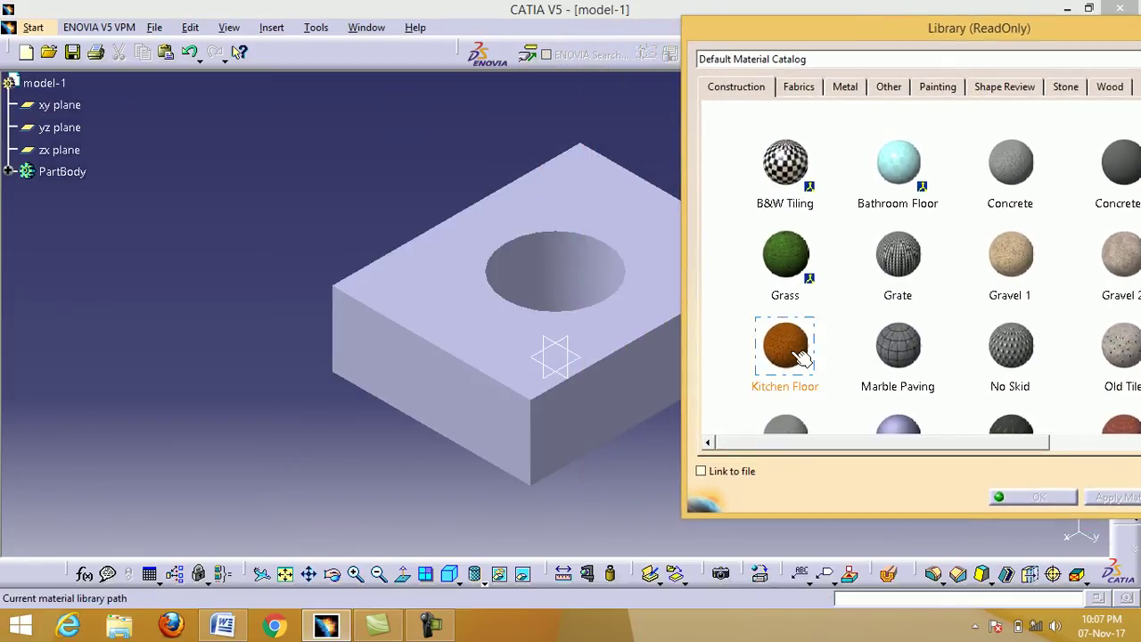
drag(801, 357, 604, 345)
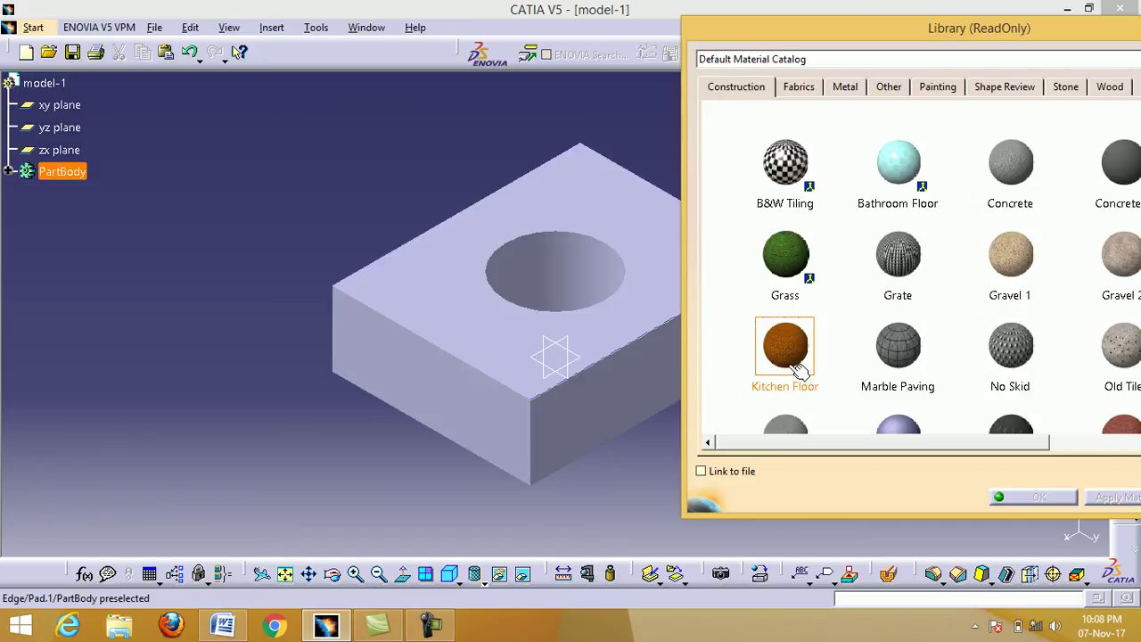
Step: Examine the rendering and feature properties of the Kitchen Floor material
click(786, 351)
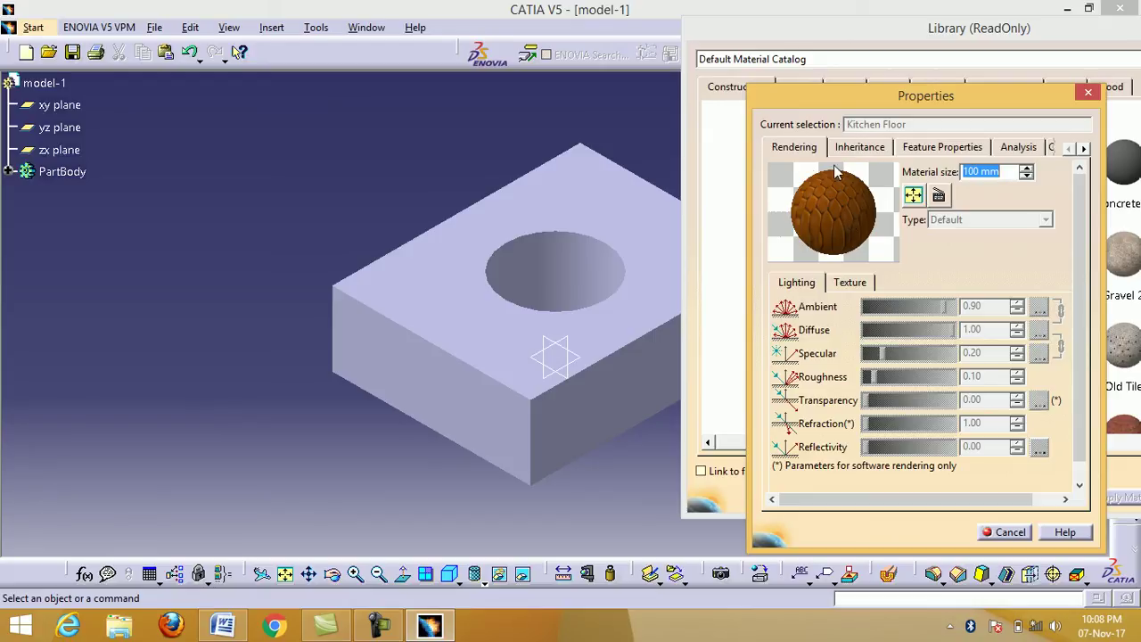
click(916, 152)
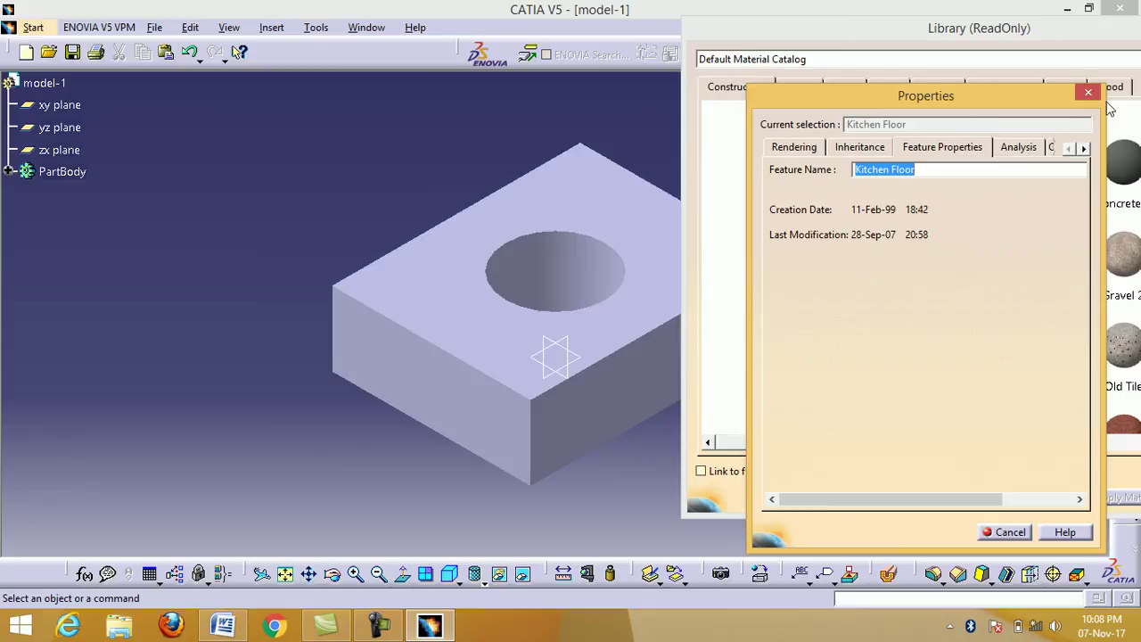
click(1087, 94)
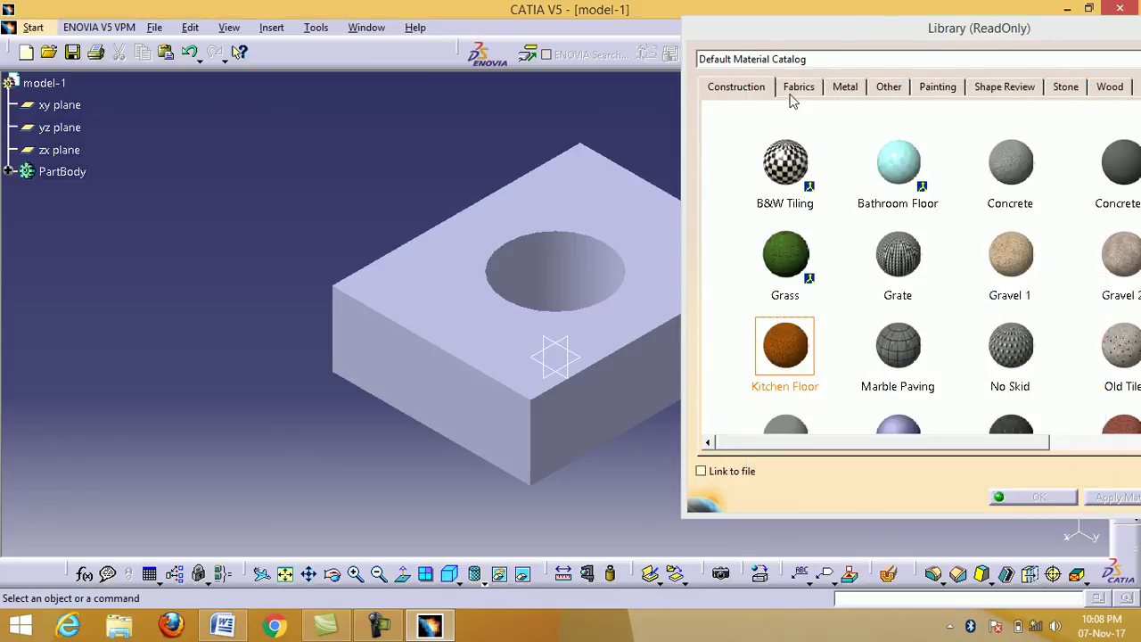
Step: Browse the library's Metal, Fabrics, Other and Painting materials, and examine the rendering properties of Brass
click(838, 92)
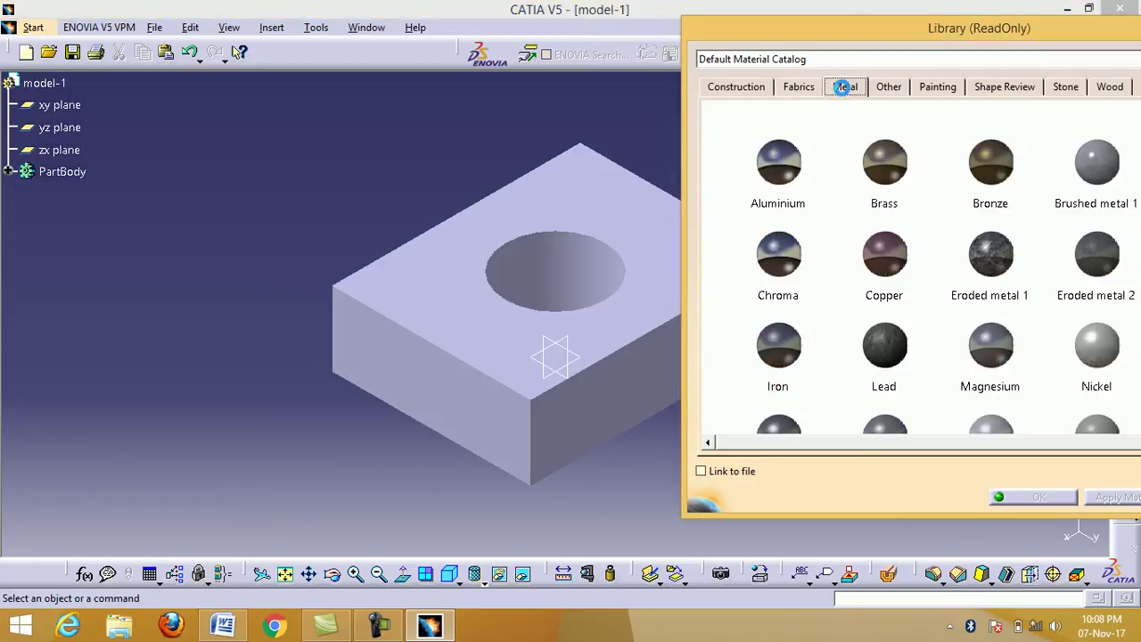
click(798, 90)
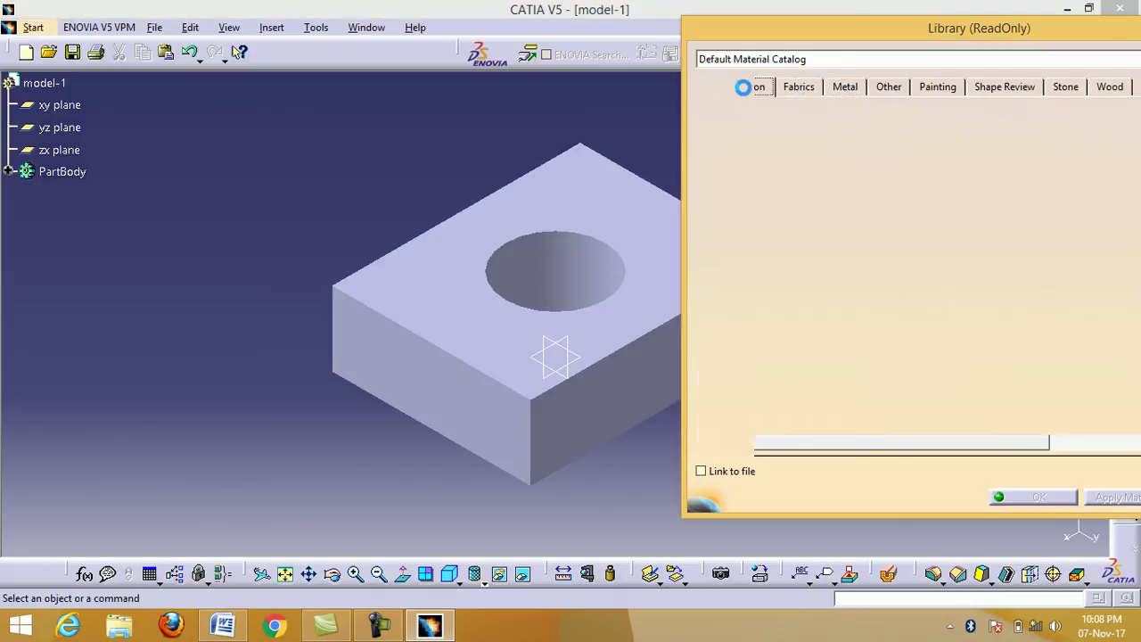
click(799, 93)
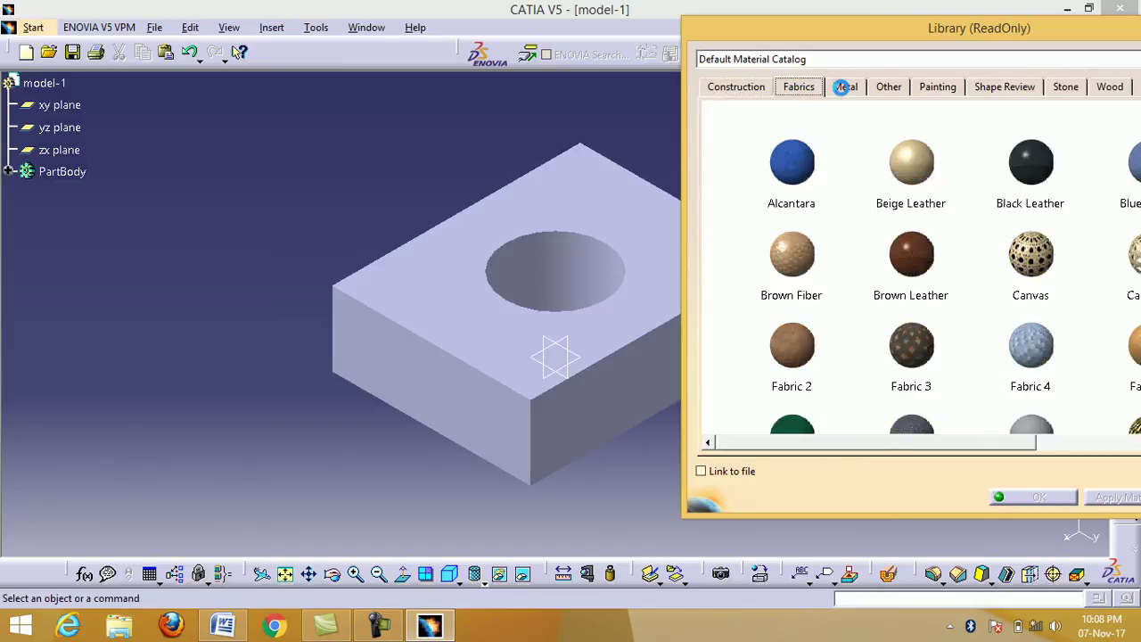
click(843, 93)
click(888, 92)
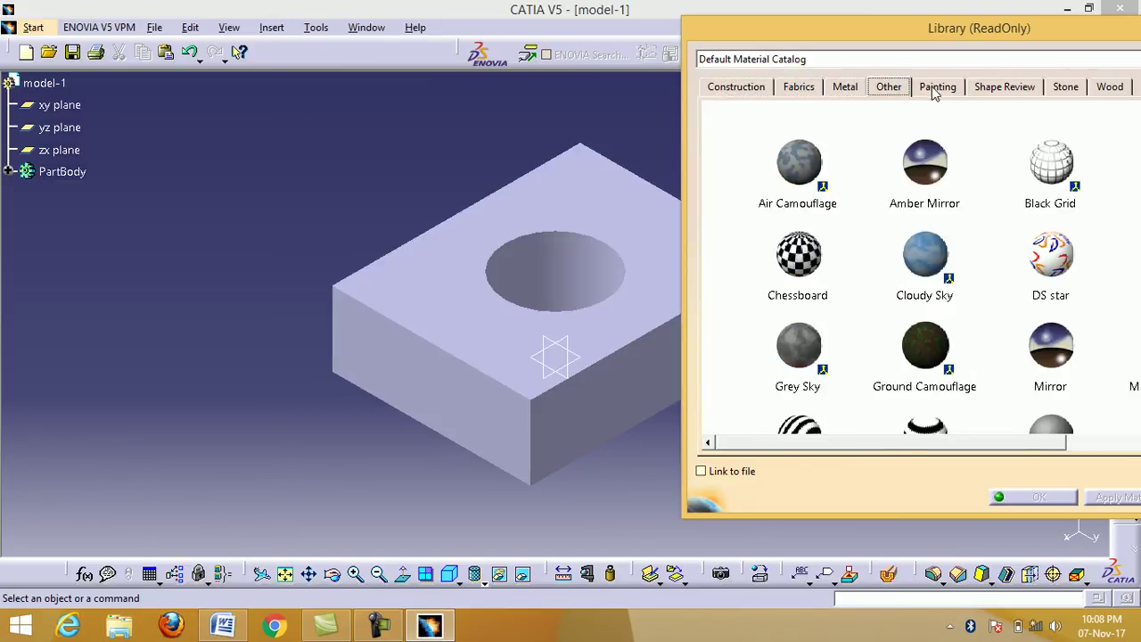
click(932, 93)
click(846, 87)
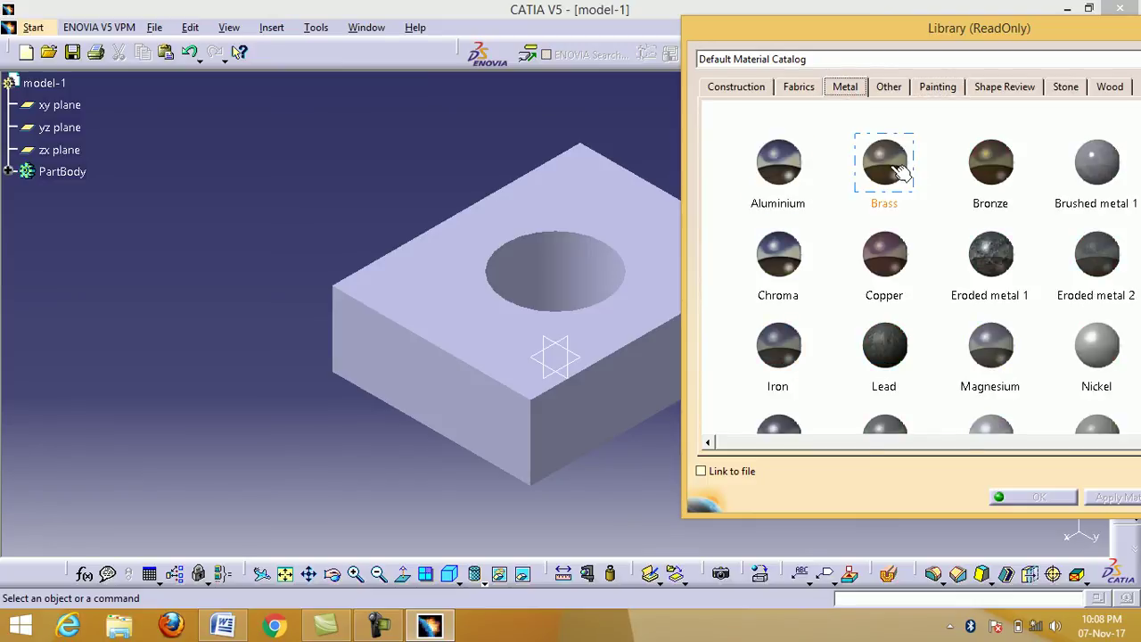
double_click(901, 172)
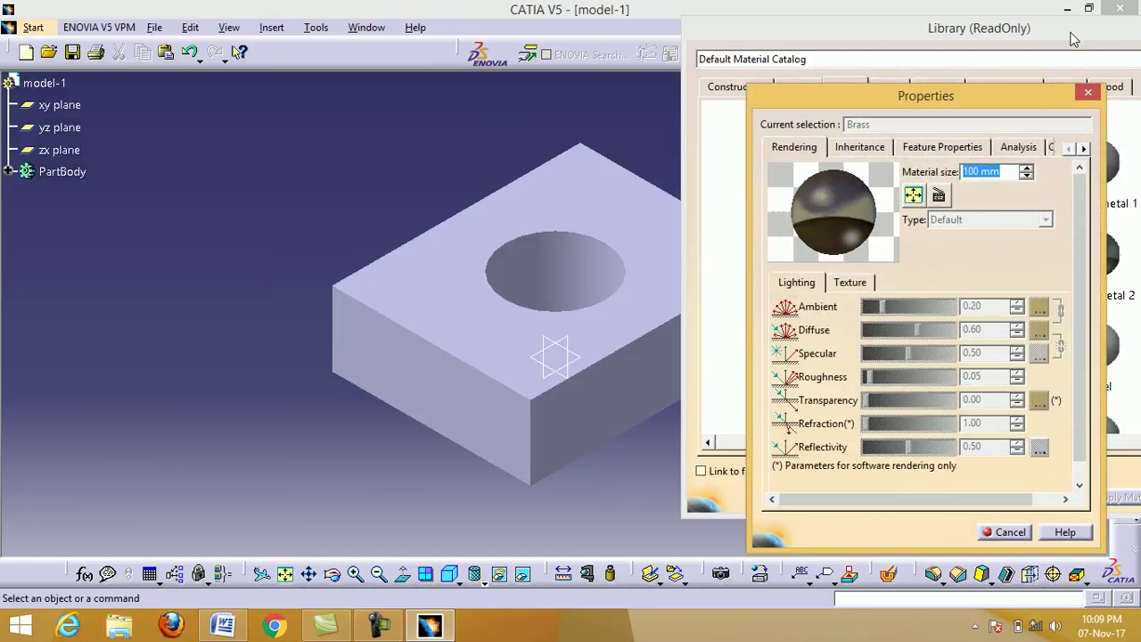
click(1089, 94)
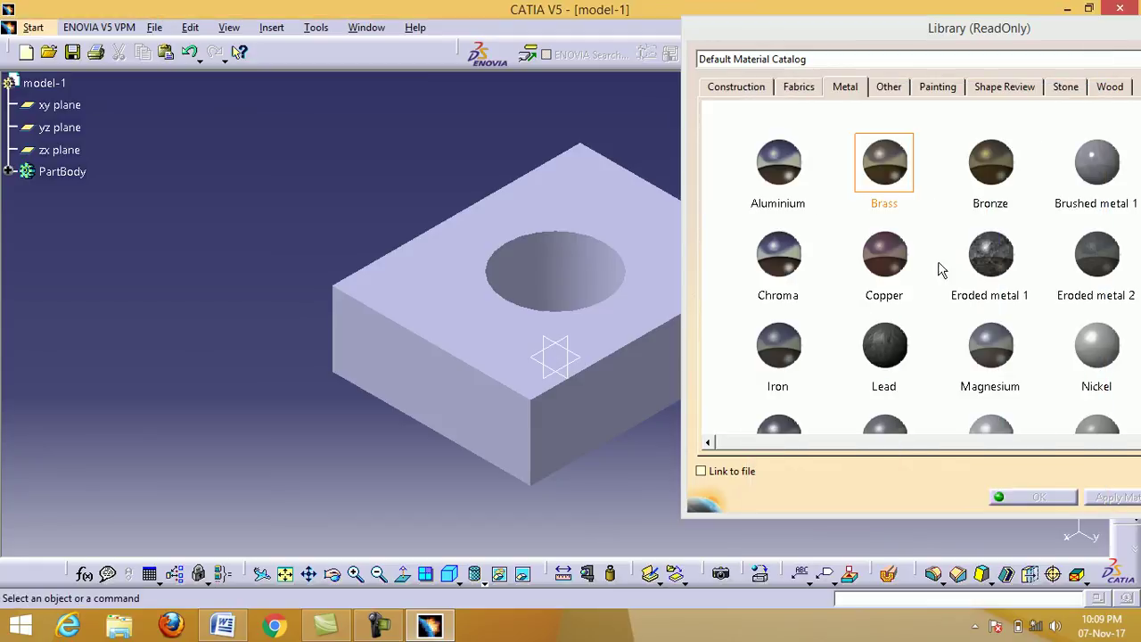
Step: Apply the Copper metal material to the block's upper face and close the material library
click(886, 257)
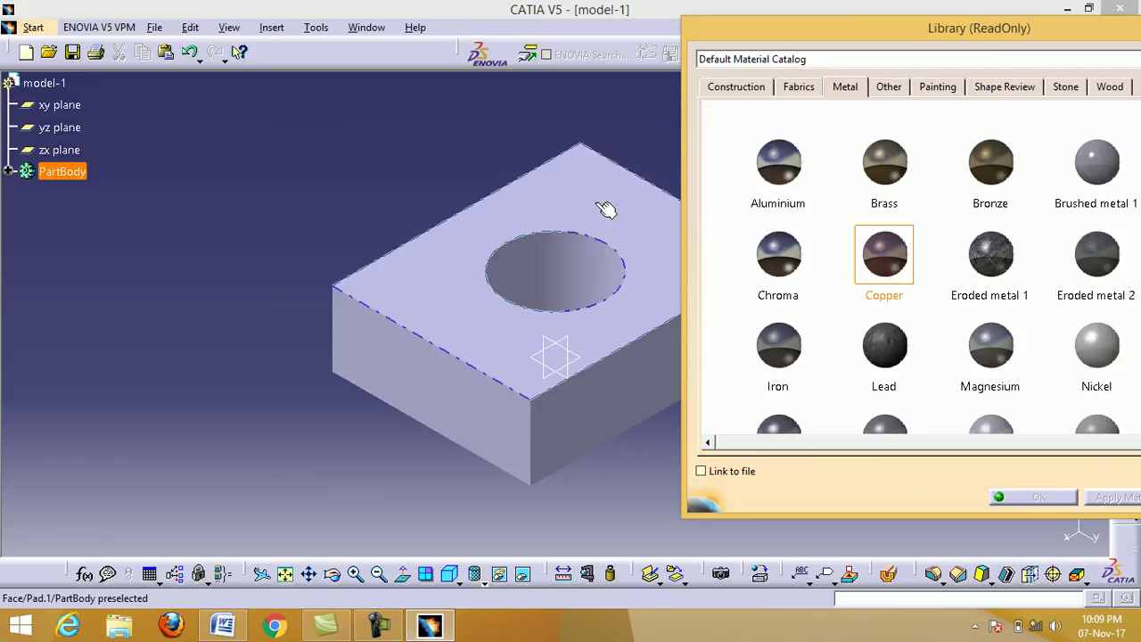
click(605, 209)
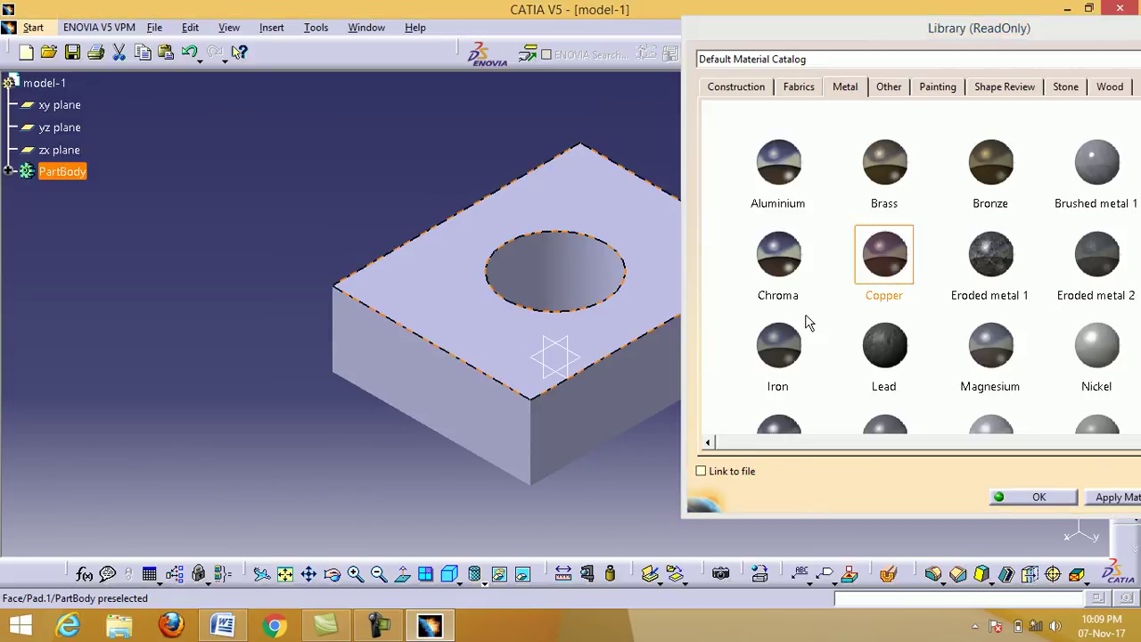
click(1107, 497)
drag(1045, 43, 962, 47)
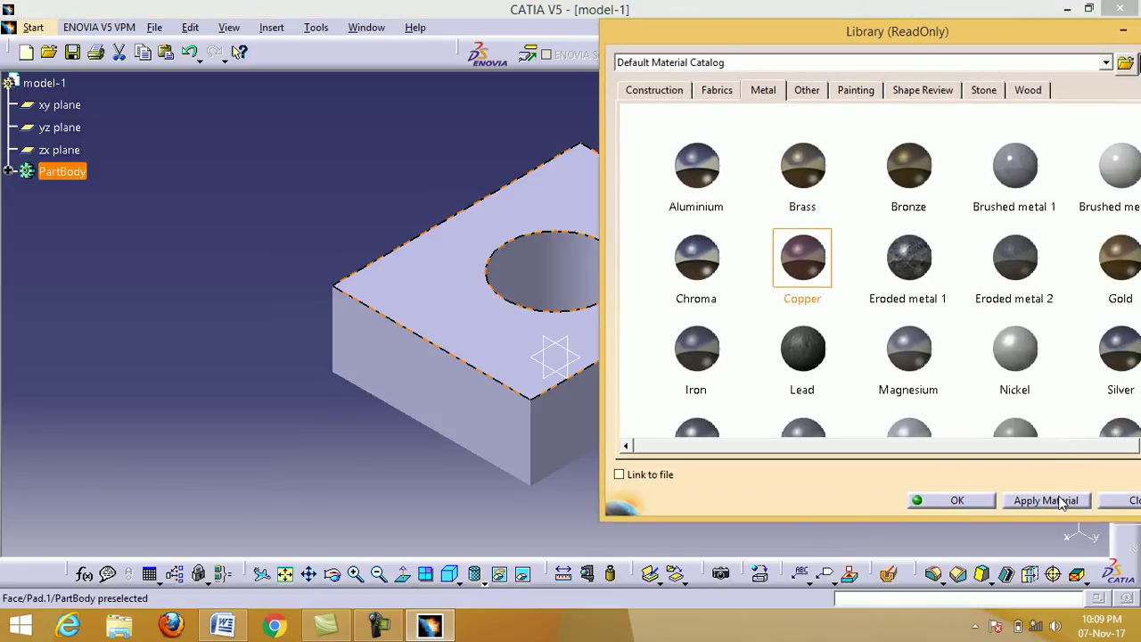
click(1047, 500)
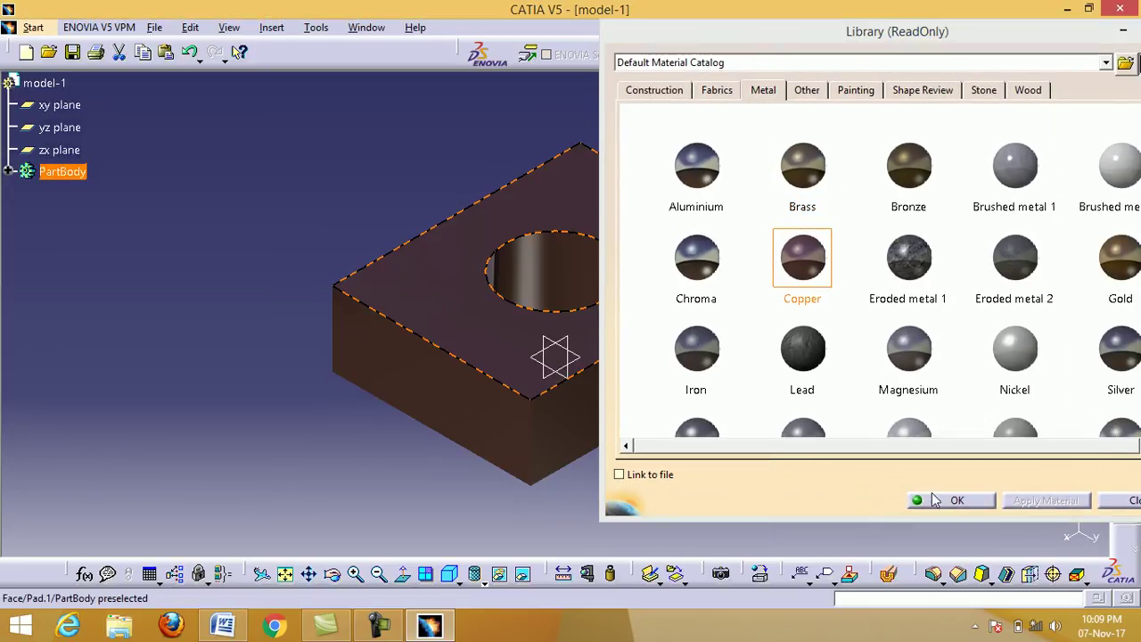
click(957, 501)
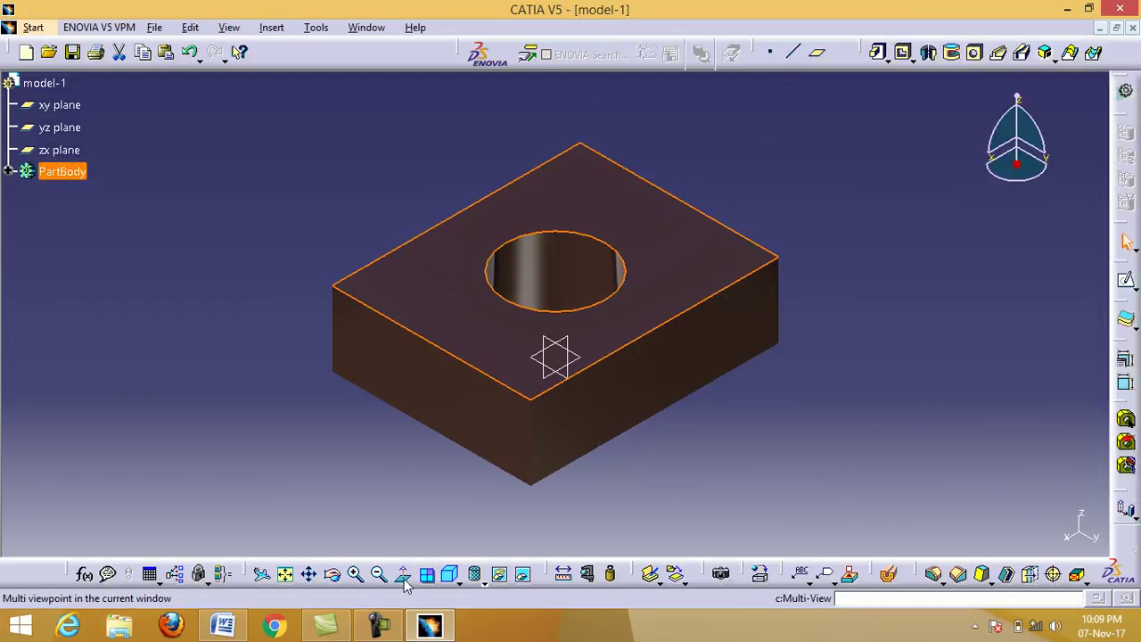
Step: Rotate the copper block to inspect its faces and pocket, and return to the isometric view
click(335, 577)
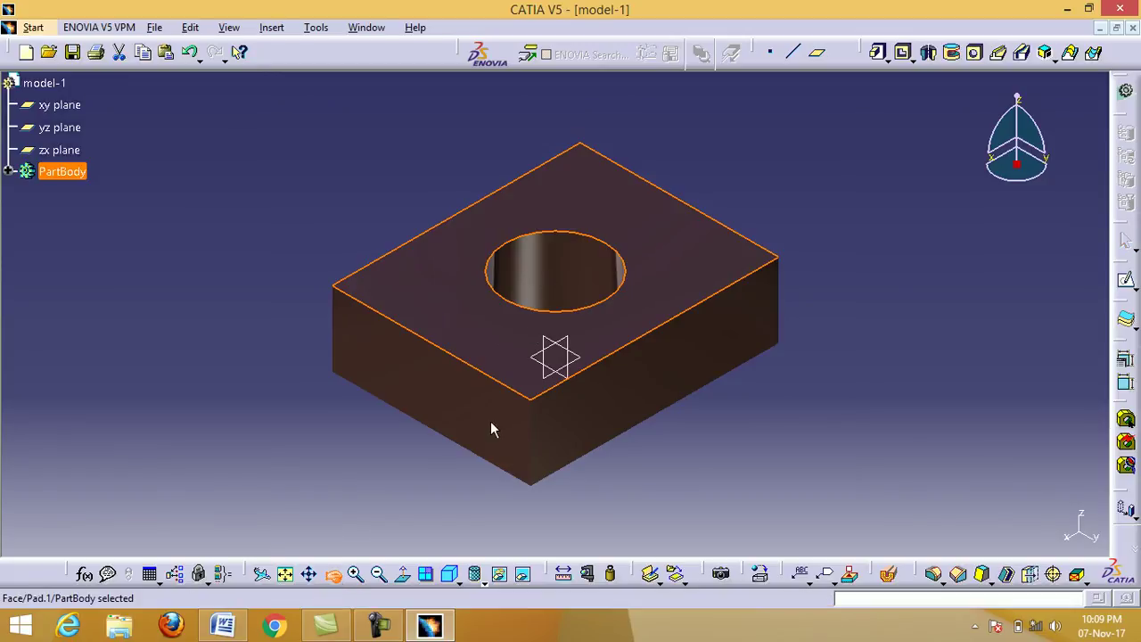
drag(659, 209, 657, 324)
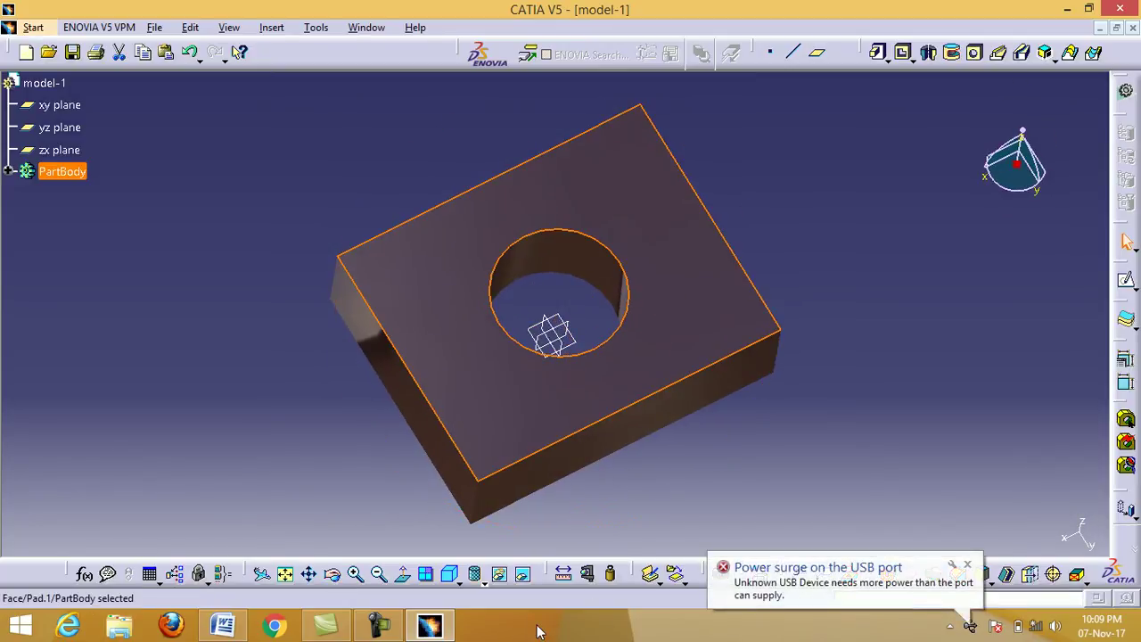
click(460, 583)
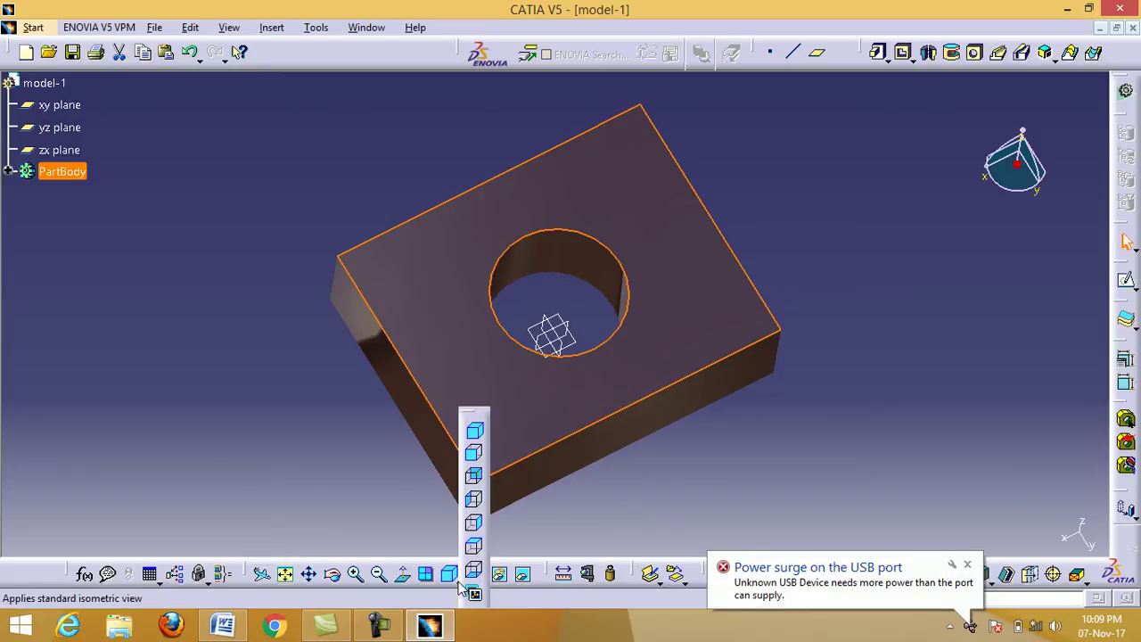
click(474, 435)
click(664, 416)
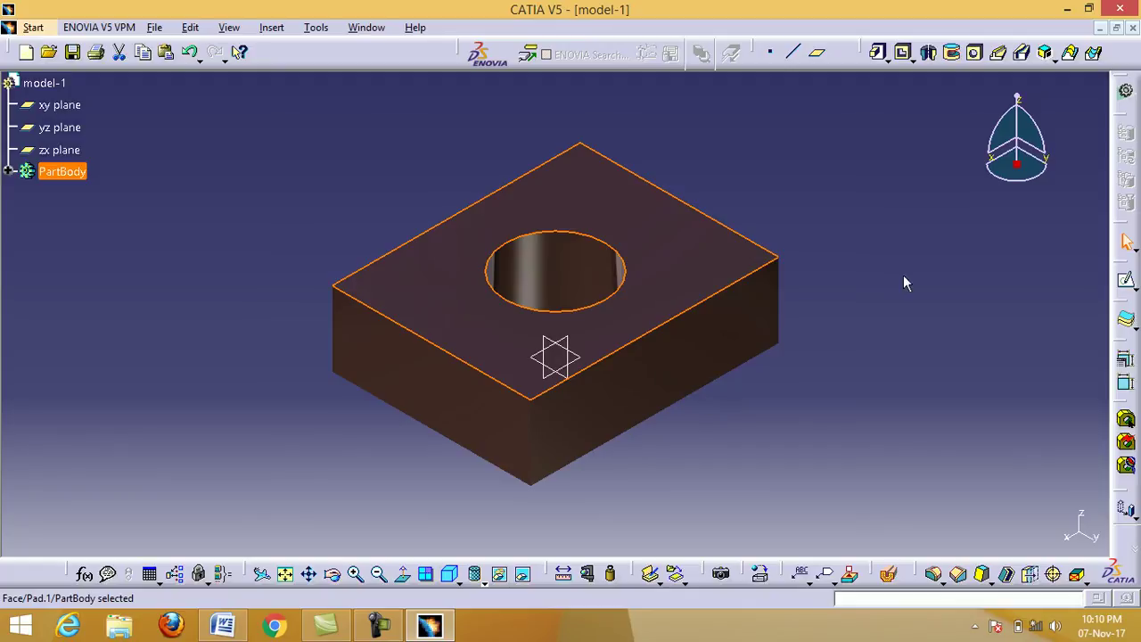
click(378, 624)
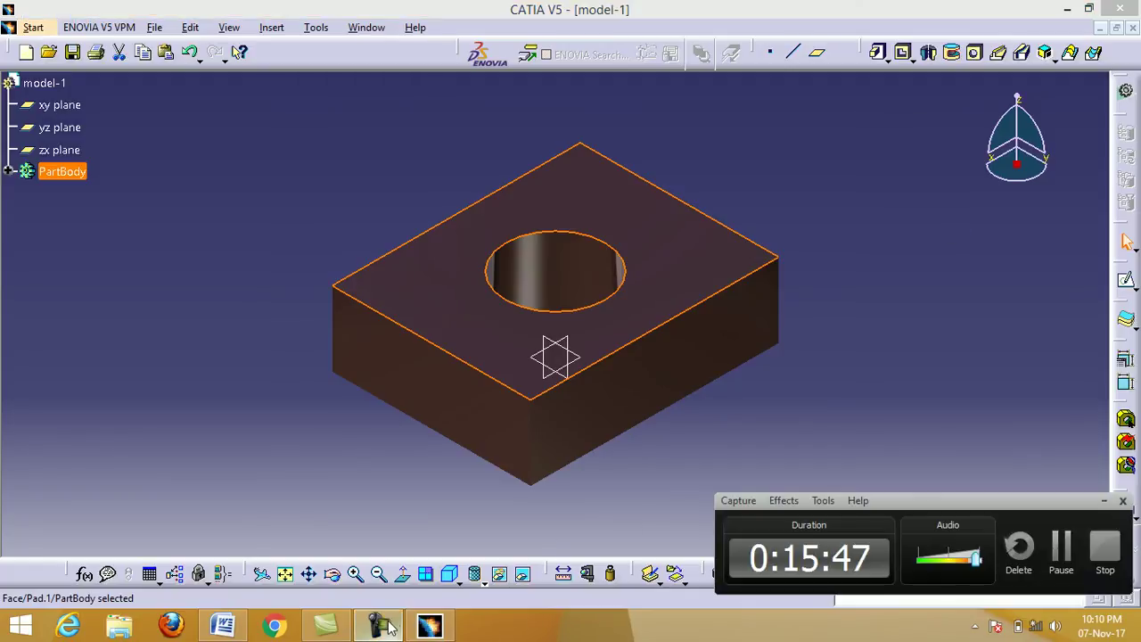